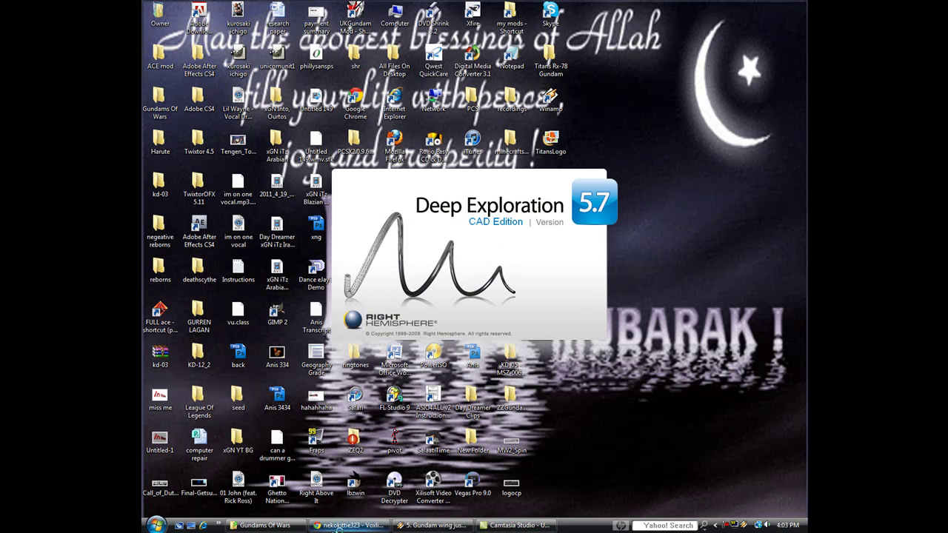
pyautogui.moveTo(343, 527)
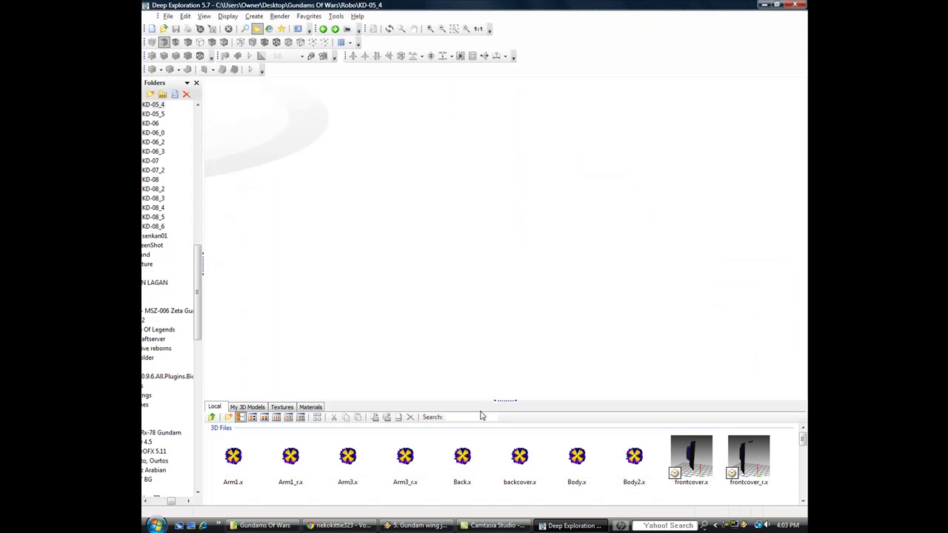
pyautogui.click(341, 526)
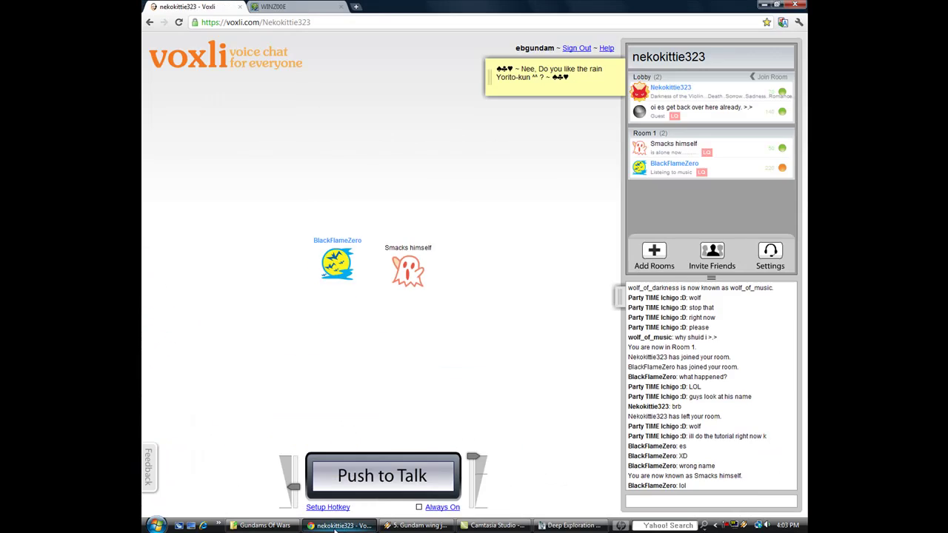
pyautogui.click(578, 526)
pyautogui.click(578, 526)
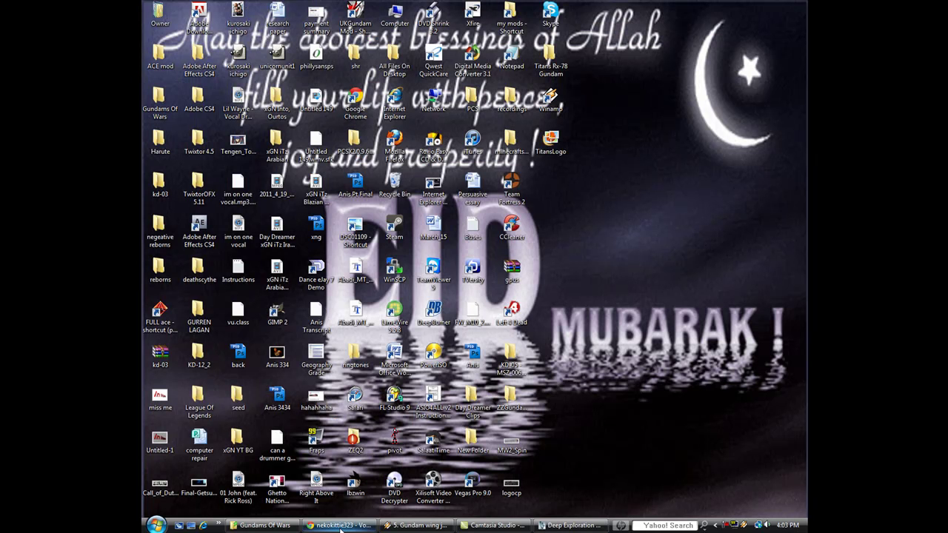
pyautogui.click(342, 526)
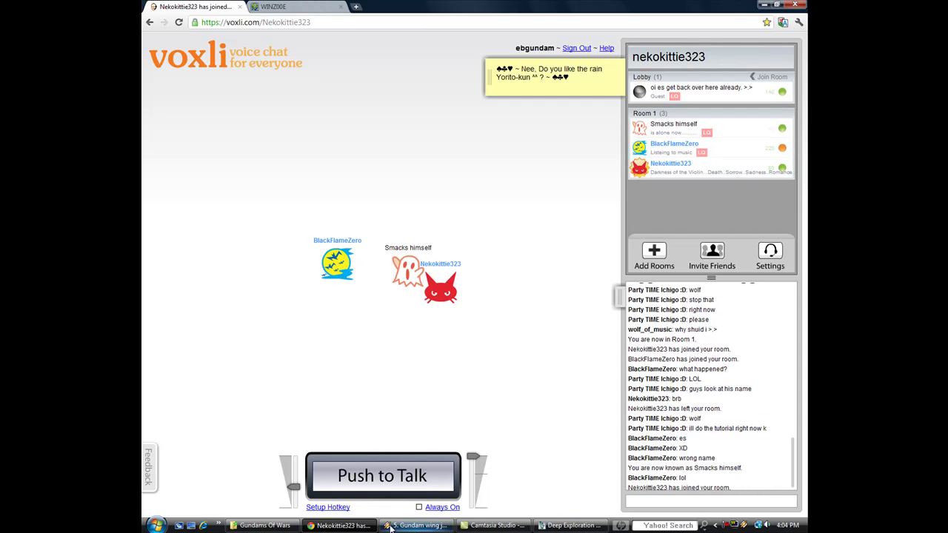
pyautogui.click(356, 6)
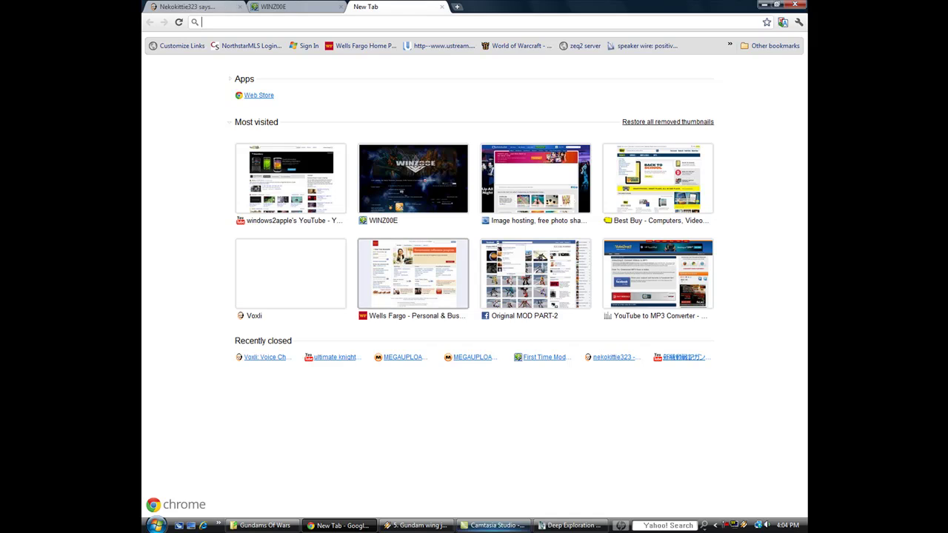
pyautogui.click(341, 525)
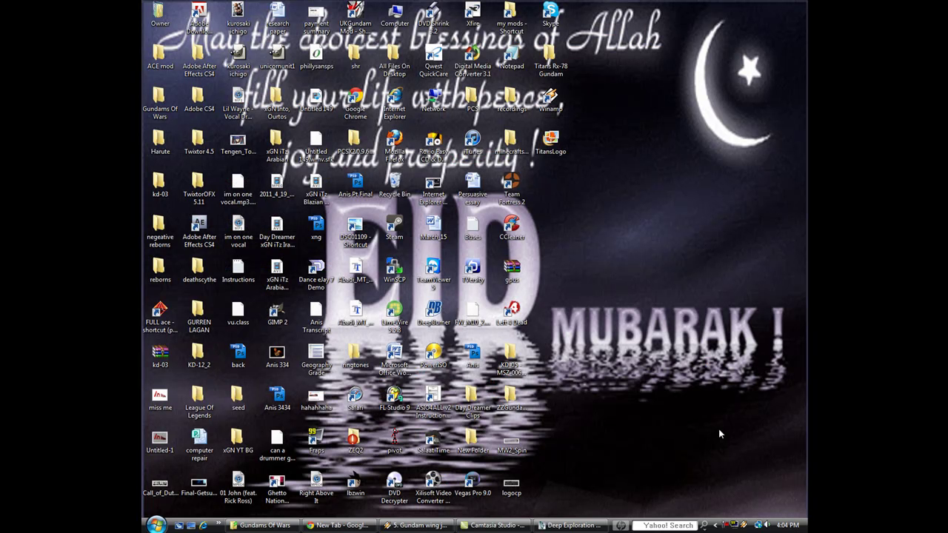
# Minimise the 3D viewer and open the Titans Rx-78 Gundam folder from the desktop.
pyautogui.moveTo(549, 59); pyautogui.dragTo(558, 191)
pyautogui.click(571, 526)
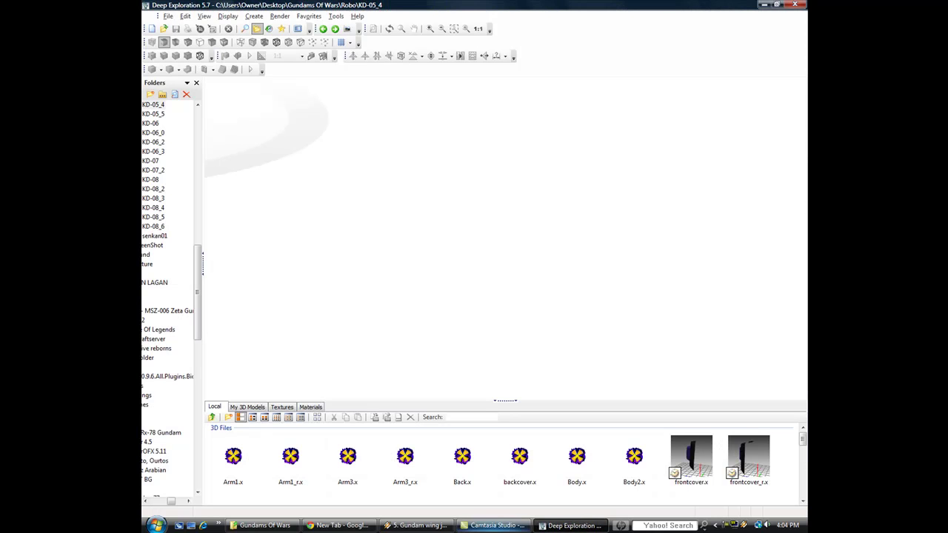
pyautogui.moveTo(570, 525)
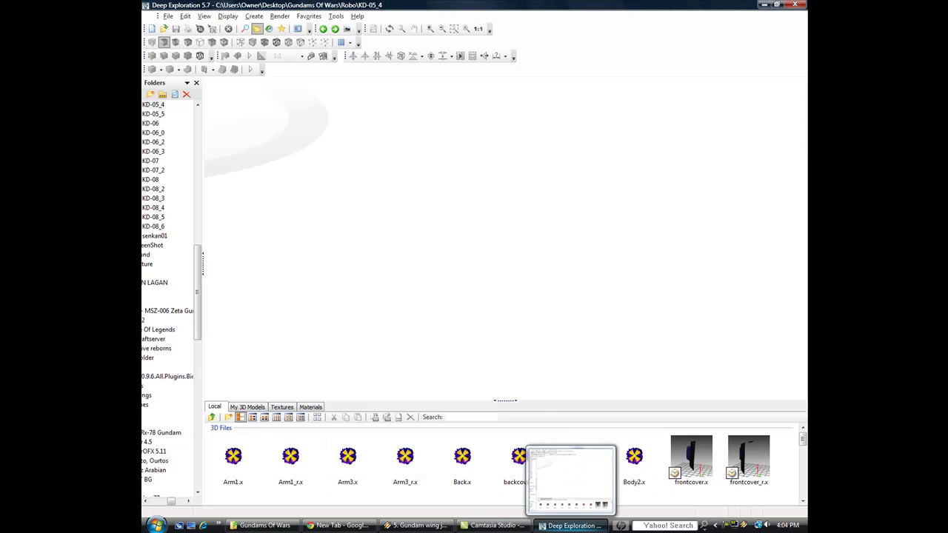
pyautogui.click(570, 526)
pyautogui.doubleClick(570, 146)
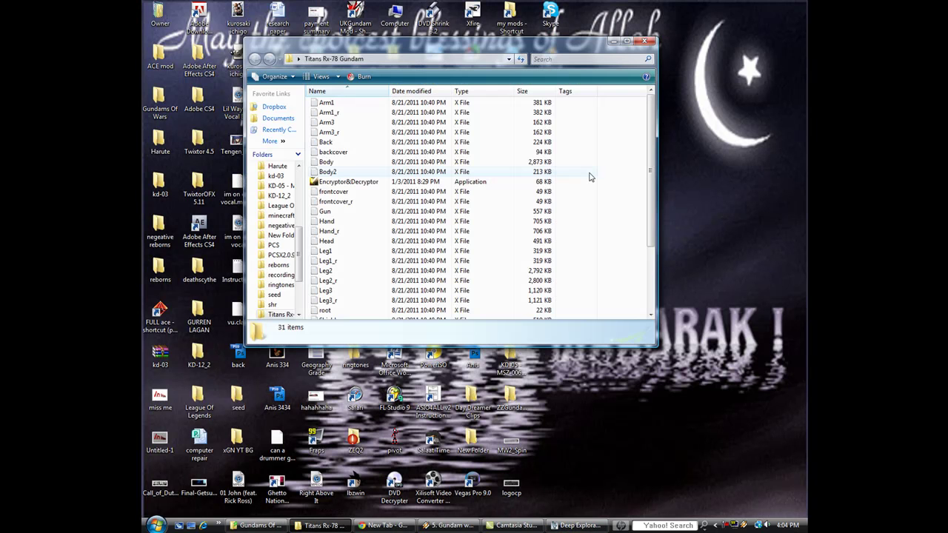
pyautogui.moveTo(597, 98); pyautogui.dragTo(593, 186)
pyautogui.click(642, 271)
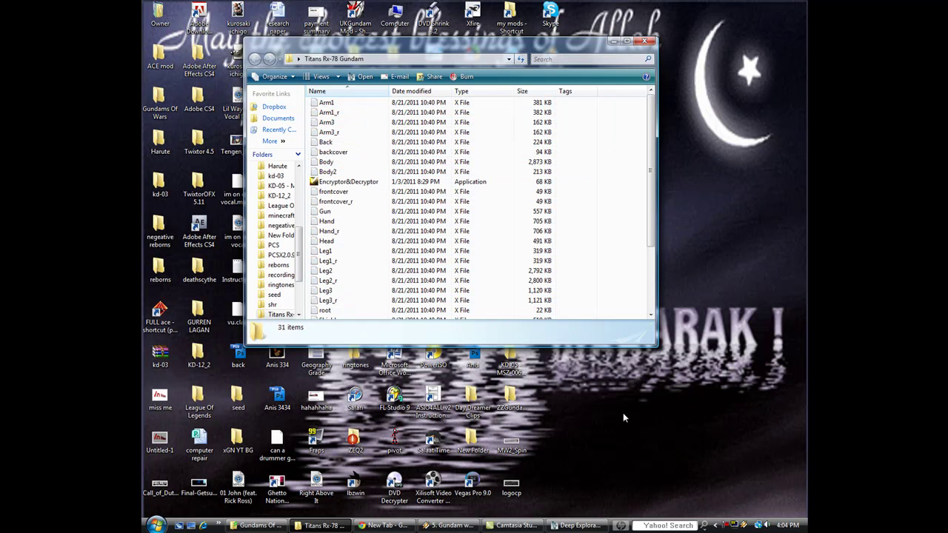
# Launch the Encryptor&Decryptor application from the Titans Rx-78 Gundam folder and place its window over the file list.
pyautogui.moveTo(381, 176)
pyautogui.mouseDown()
pyautogui.moveTo(413, 188)
pyautogui.moveTo(391, 177)
pyautogui.mouseUp()
pyautogui.click(377, 185)
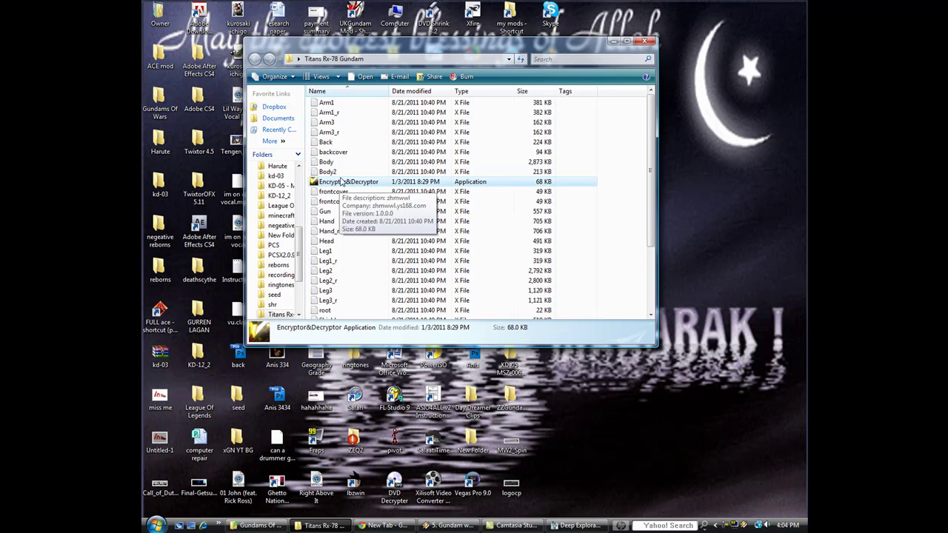
pyautogui.doubleClick(379, 184)
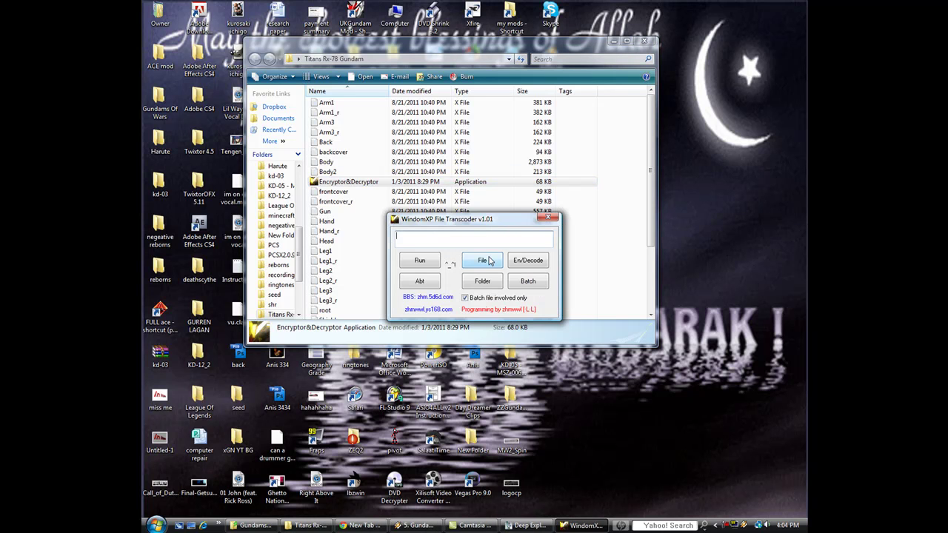
pyautogui.moveTo(440, 225)
pyautogui.mouseDown()
pyautogui.moveTo(426, 145)
pyautogui.moveTo(509, 214)
pyautogui.moveTo(446, 229)
pyautogui.mouseUp()
pyautogui.moveTo(383, 229); pyautogui.dragTo(443, 185)
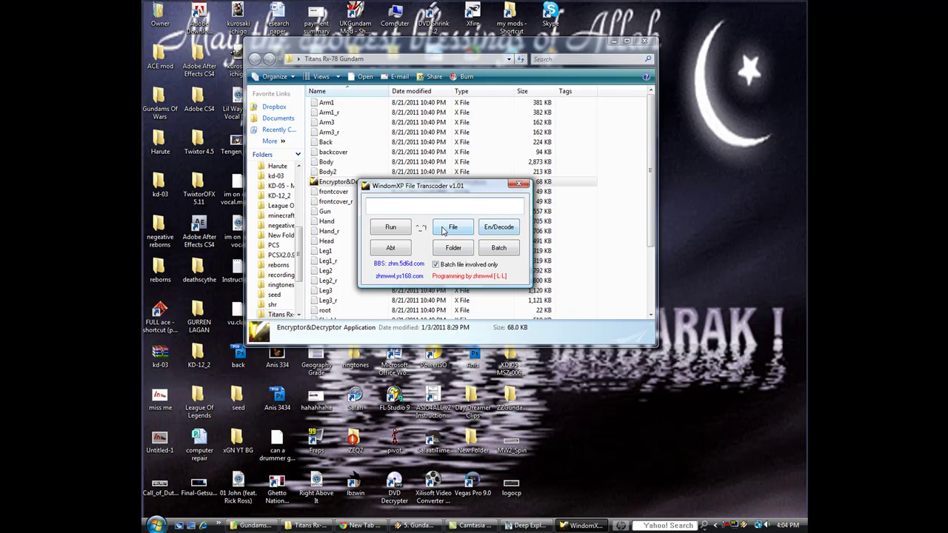
pyautogui.moveTo(426, 184)
pyautogui.mouseDown()
pyautogui.moveTo(489, 200)
pyautogui.moveTo(436, 200)
pyautogui.mouseUp()
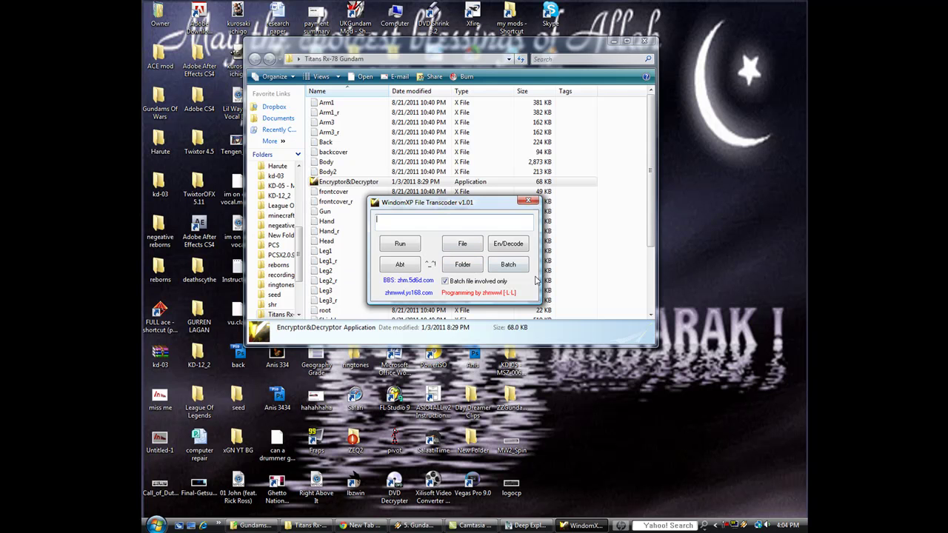
pyautogui.moveTo(447, 209); pyautogui.dragTo(455, 254)
pyautogui.click(474, 292)
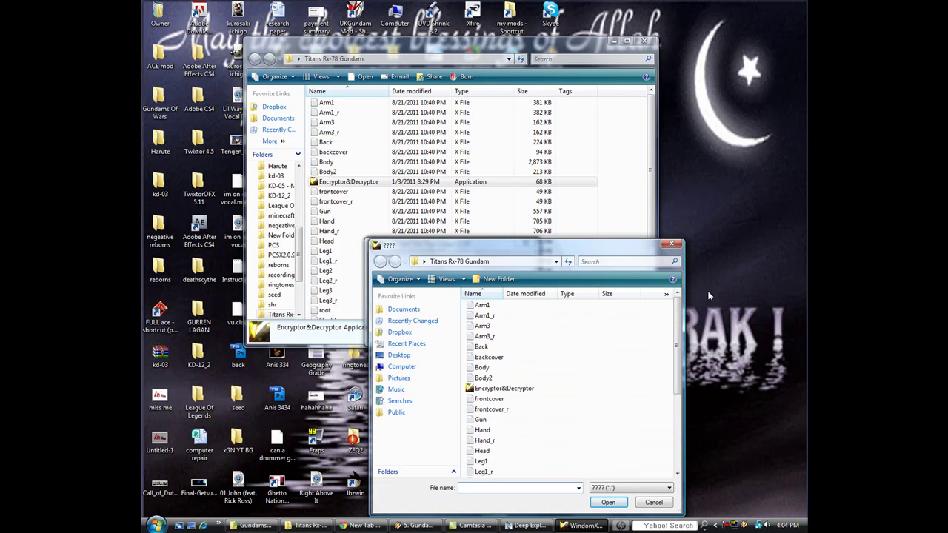
pyautogui.click(672, 244)
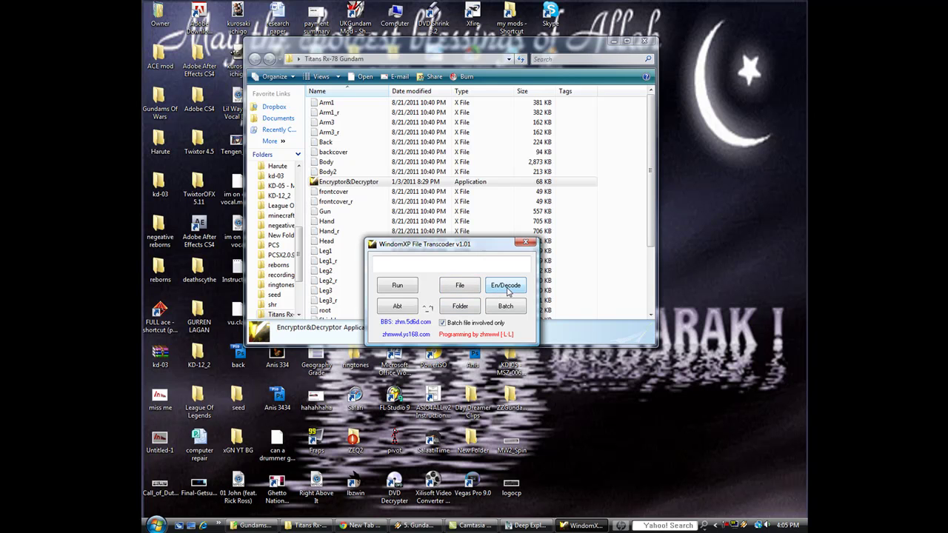
pyautogui.click(469, 309)
pyautogui.scroll(-4, 520, 233)
pyautogui.scroll(1, 520, 234)
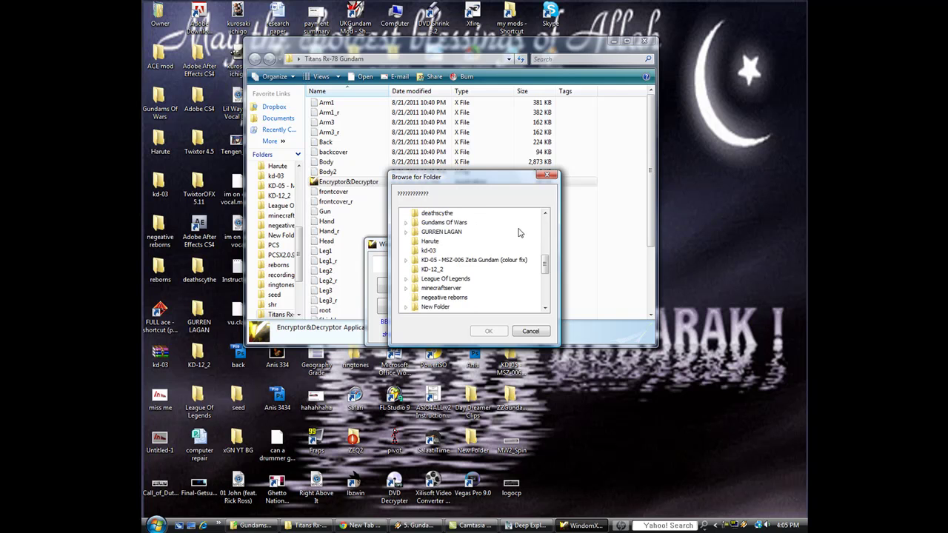
pyautogui.scroll(-3, 442, 244)
pyautogui.scroll(1, 486, 293)
pyautogui.click(441, 260)
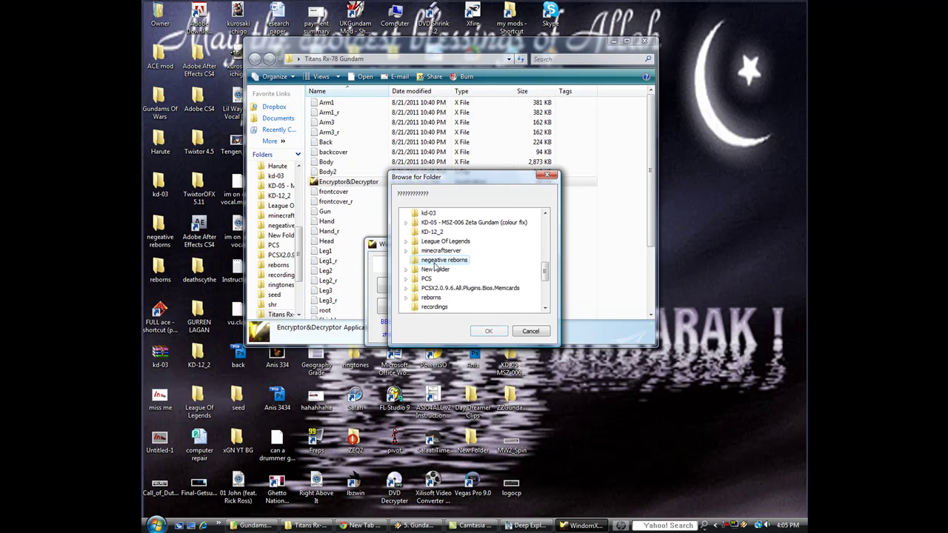
pyautogui.click(531, 332)
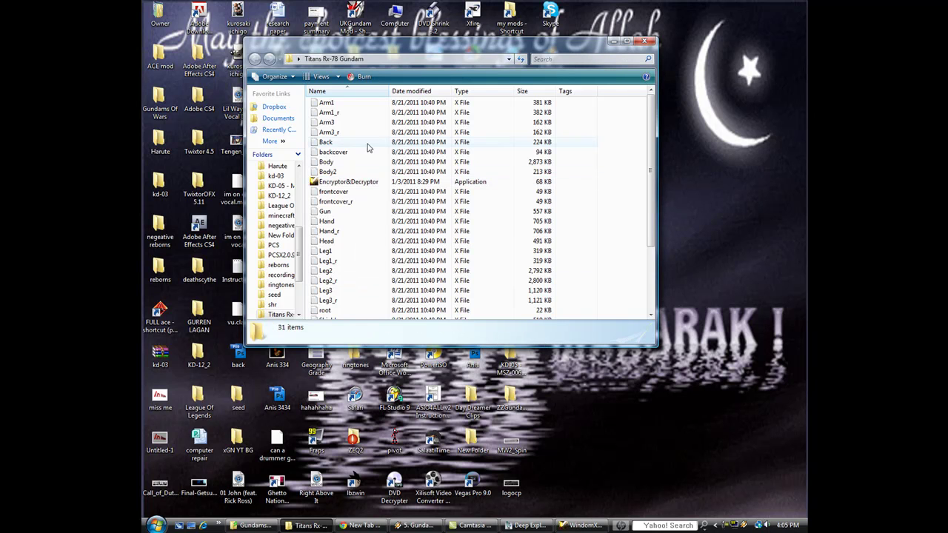
# Try to open the still encrypted Body model from the folder in Deep Exploration.
pyautogui.doubleClick(329, 164)
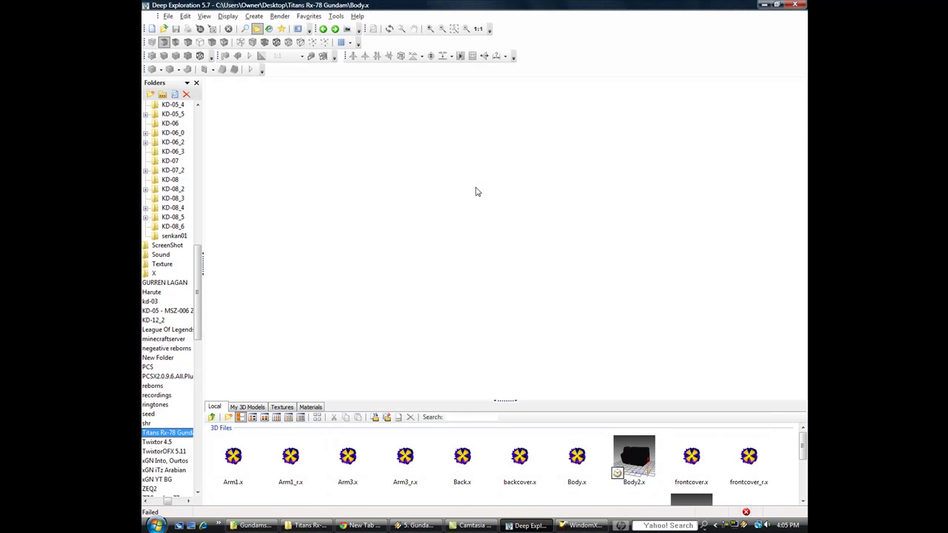
# Switch to the WindomXP File Transcoder and batch-decode all files in the Titans Rx-78 Gundam folder, dismissing the message.
pyautogui.click(578, 526)
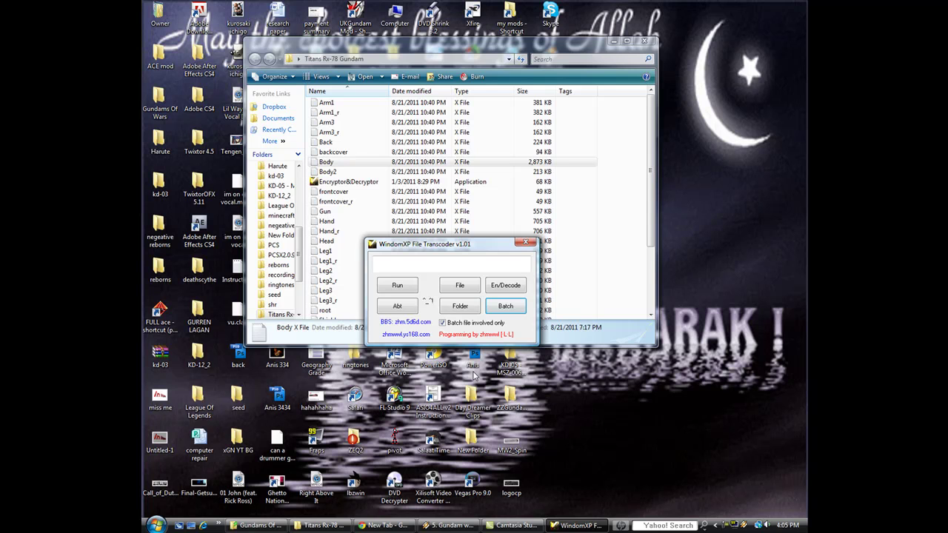
pyautogui.click(474, 309)
pyautogui.scroll(-10, 535, 296)
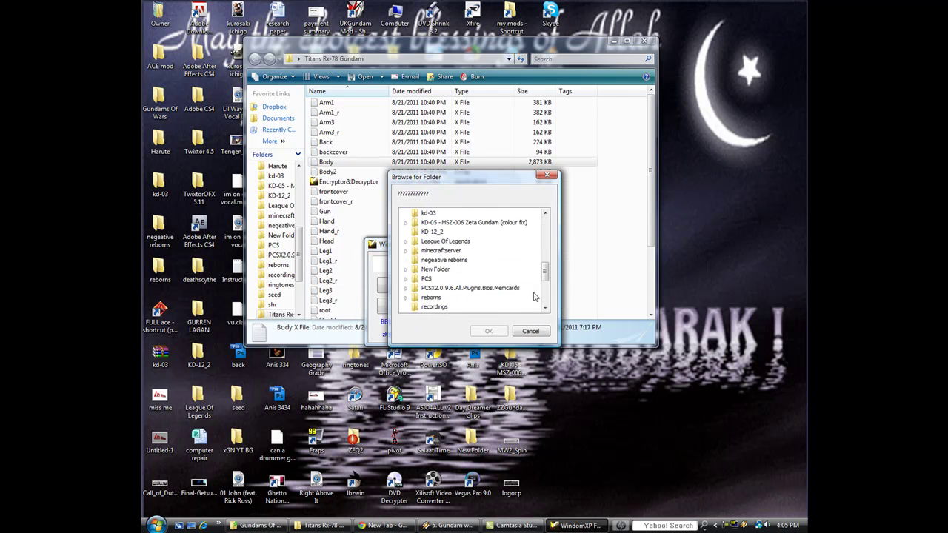
pyautogui.scroll(1, 472, 289)
pyautogui.click(448, 269)
pyautogui.click(489, 332)
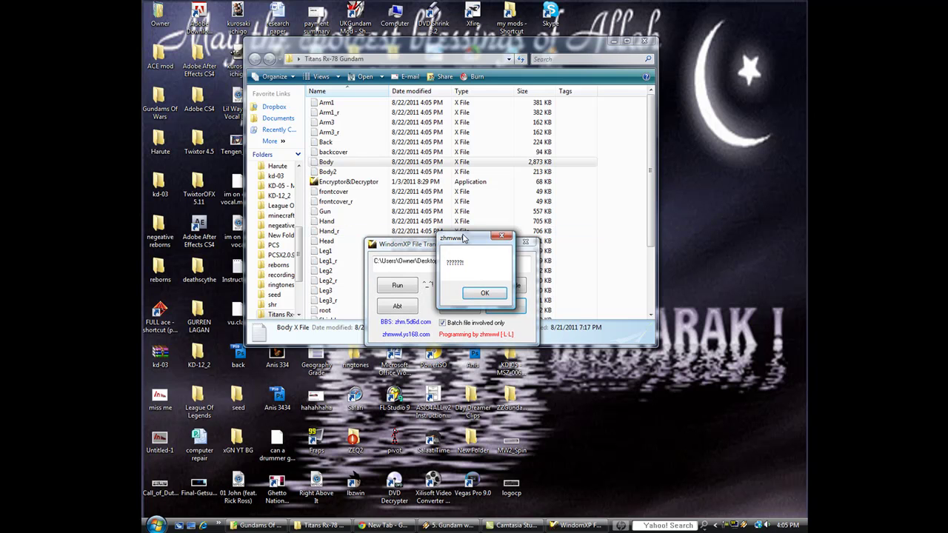
pyautogui.moveTo(464, 239); pyautogui.dragTo(340, 166)
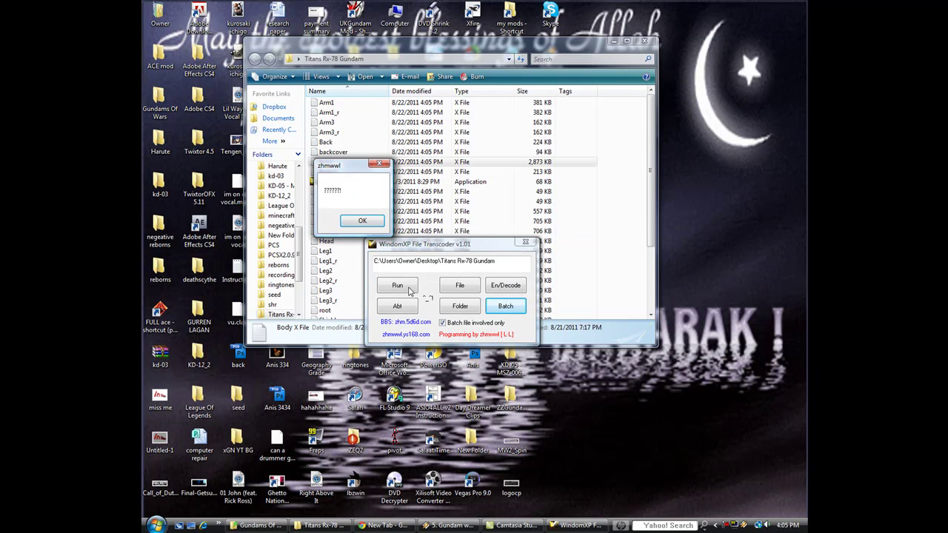
pyautogui.click(360, 220)
pyautogui.click(602, 337)
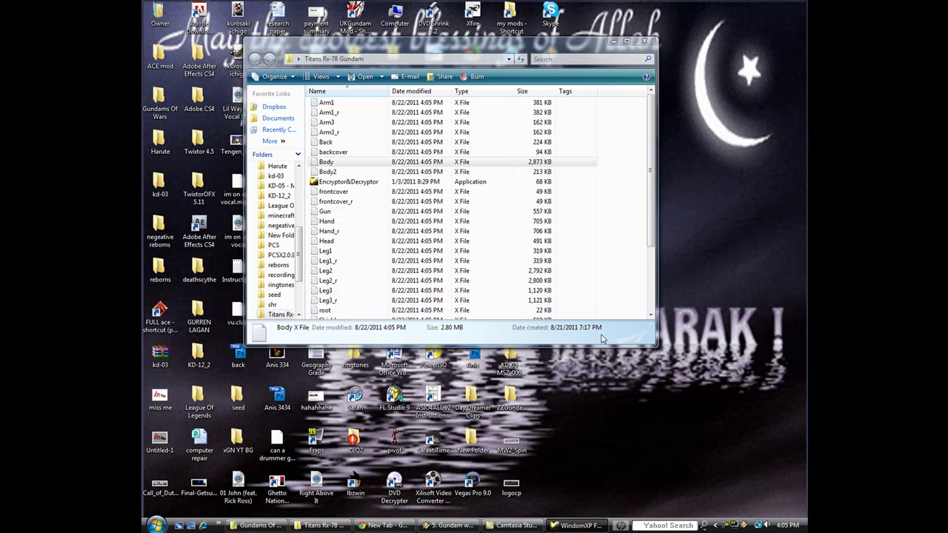
# Open the decoded Body model from the folder in Deep Exploration and inspect the torso from several angles.
pyautogui.doubleClick(382, 162)
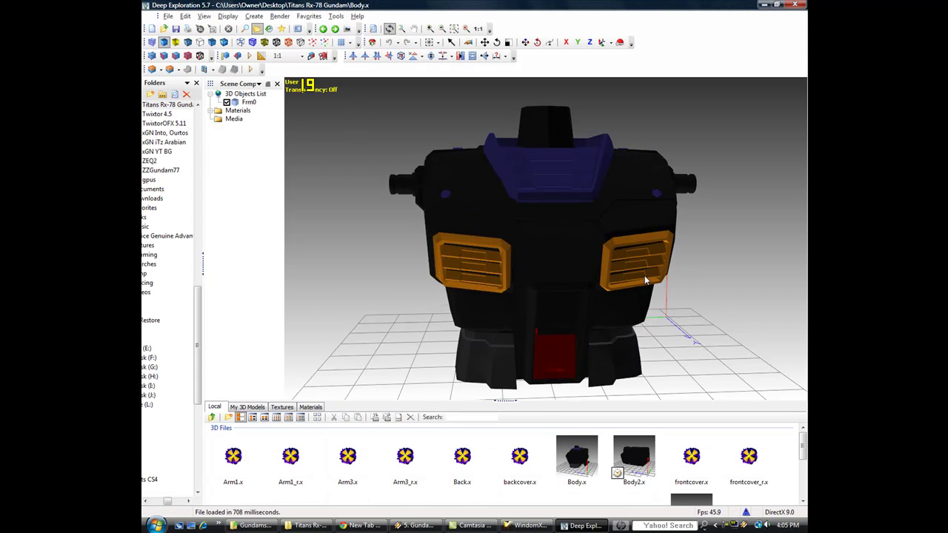
pyautogui.moveTo(645, 280); pyautogui.dragTo(478, 275)
pyautogui.click(478, 275)
pyautogui.moveTo(357, 277); pyautogui.dragTo(665, 269)
pyautogui.scroll(-3, 684, 280)
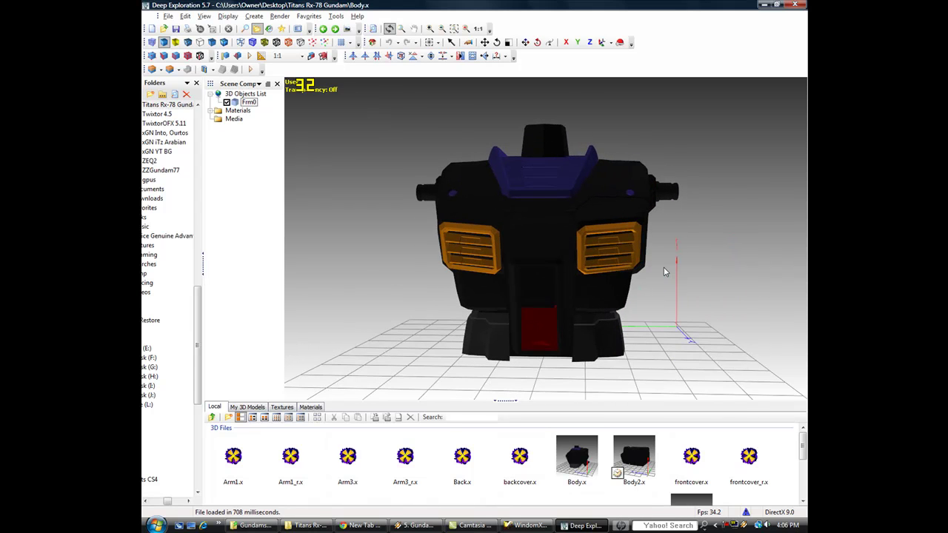
pyautogui.moveTo(593, 355); pyautogui.dragTo(674, 329)
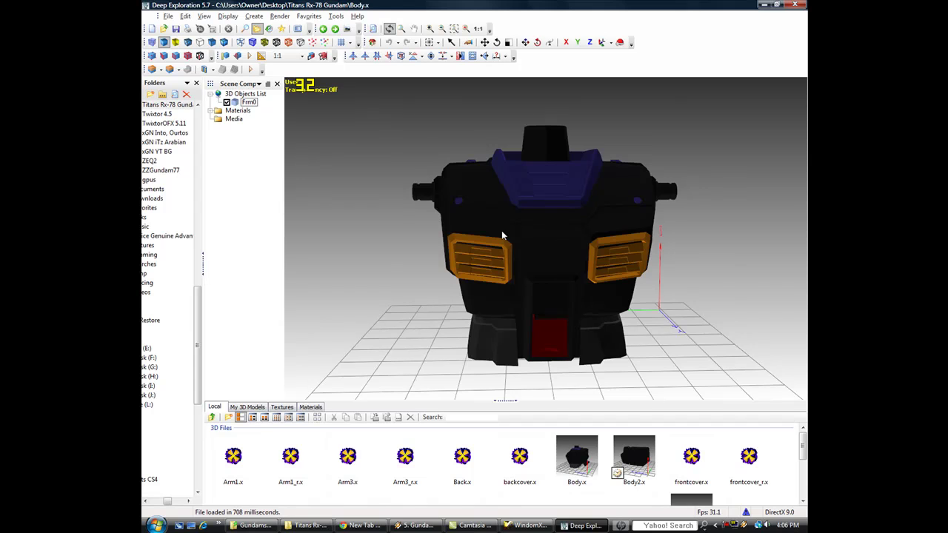
# Separate the Body torso mesh into individual objects by material.
pyautogui.rightClick(502, 231)
pyautogui.moveTo(534, 237)
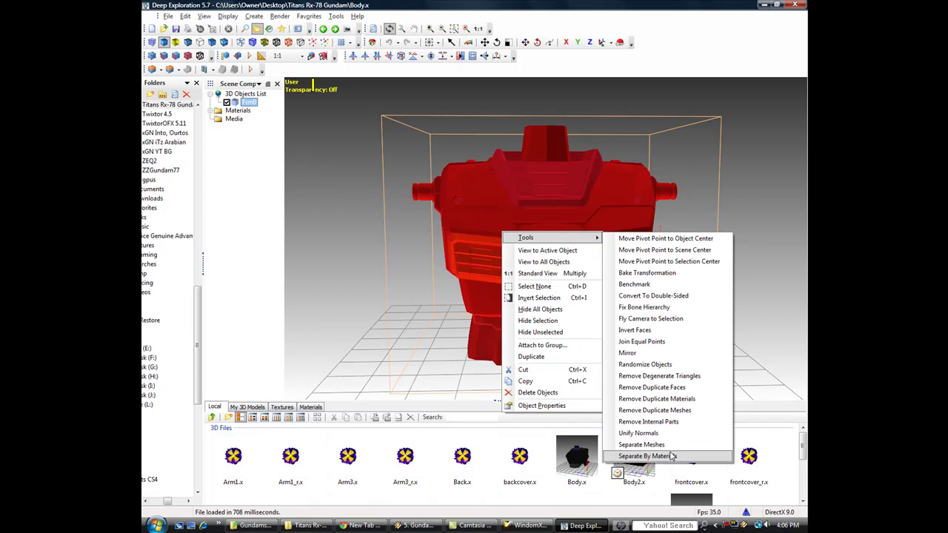
pyautogui.click(645, 456)
pyautogui.moveTo(748, 246); pyautogui.dragTo(726, 258)
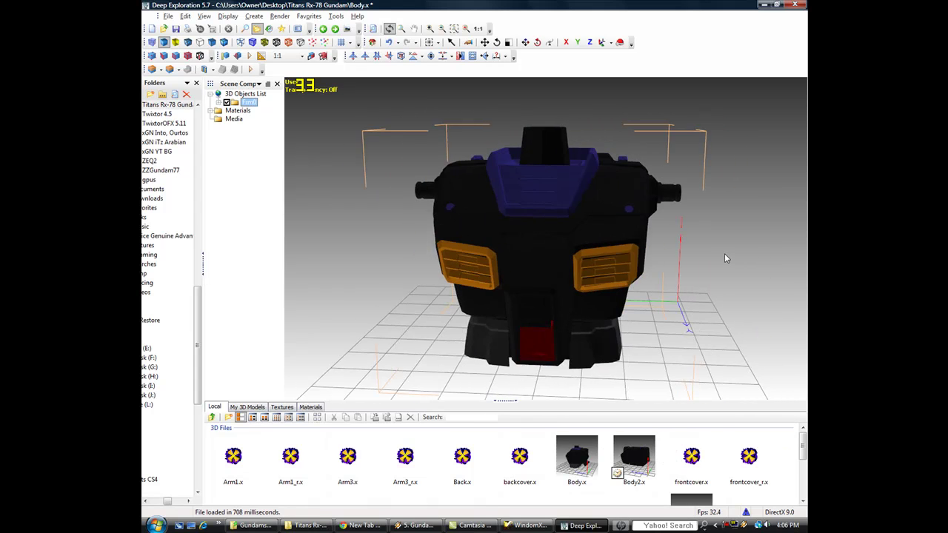
# Select several of the separated torso parts, including the red front piece, to check how the mesh was split.
pyautogui.click(528, 254)
pyautogui.moveTo(472, 326); pyautogui.dragTo(563, 329)
pyautogui.click(519, 313)
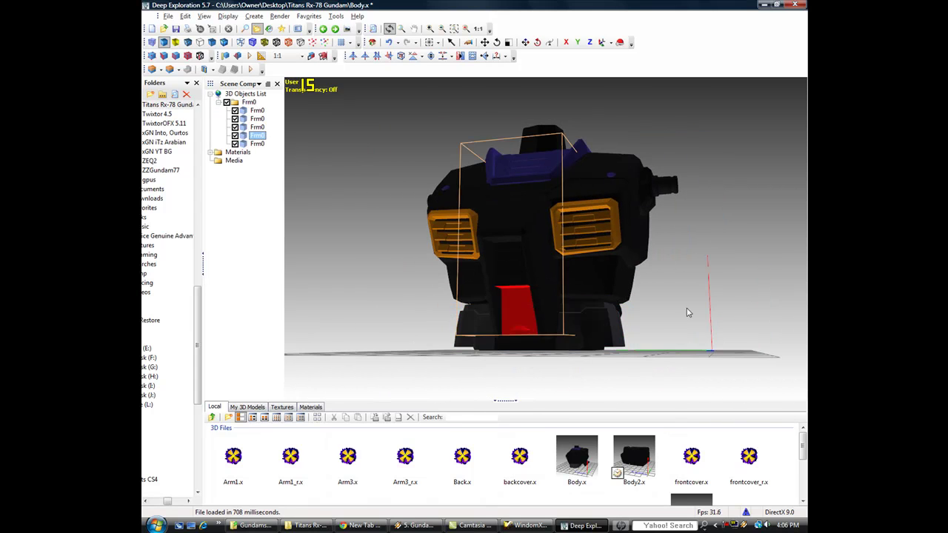
pyautogui.moveTo(687, 311); pyautogui.dragTo(685, 328)
pyautogui.click(587, 241)
pyautogui.click(566, 176)
pyautogui.moveTo(637, 197); pyautogui.dragTo(730, 303)
pyautogui.click(700, 331)
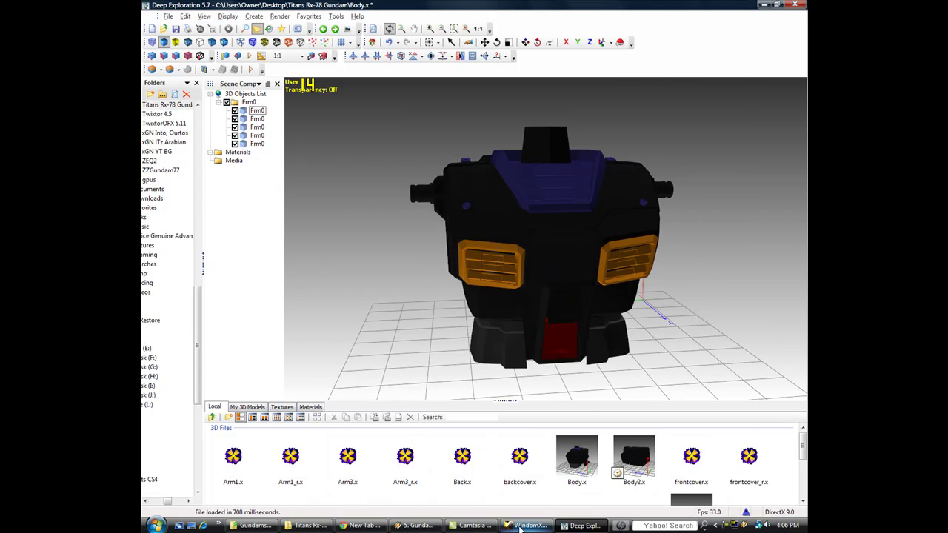
# Switch to the Titans Rx-78 Gundam folder window and look through its list of model files.
pyautogui.click(523, 526)
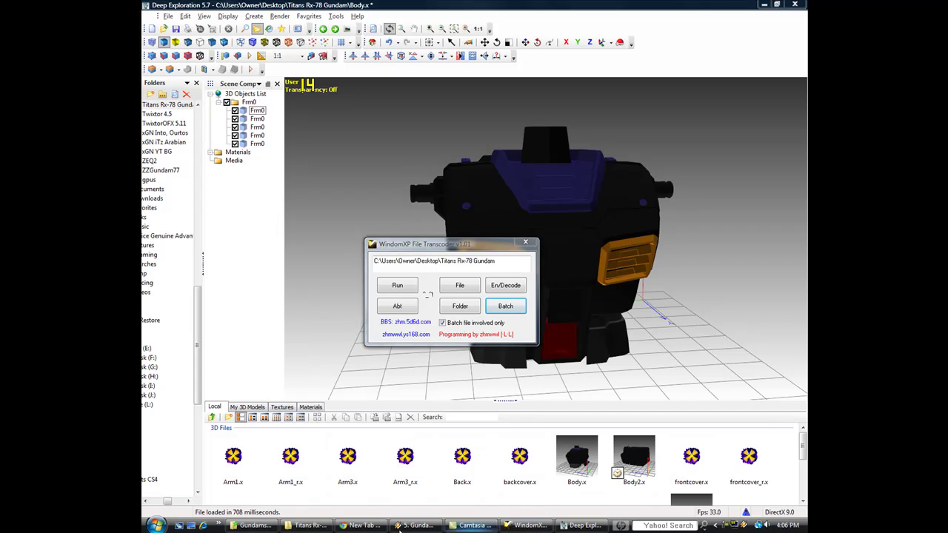
pyautogui.click(346, 526)
pyautogui.click(346, 526)
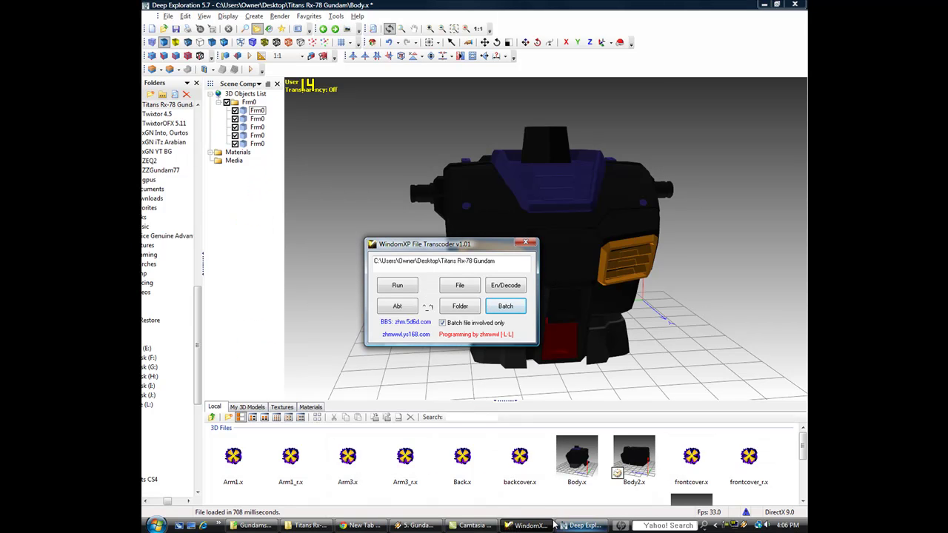
pyautogui.click(306, 526)
pyautogui.click(614, 258)
pyautogui.scroll(-3, 614, 263)
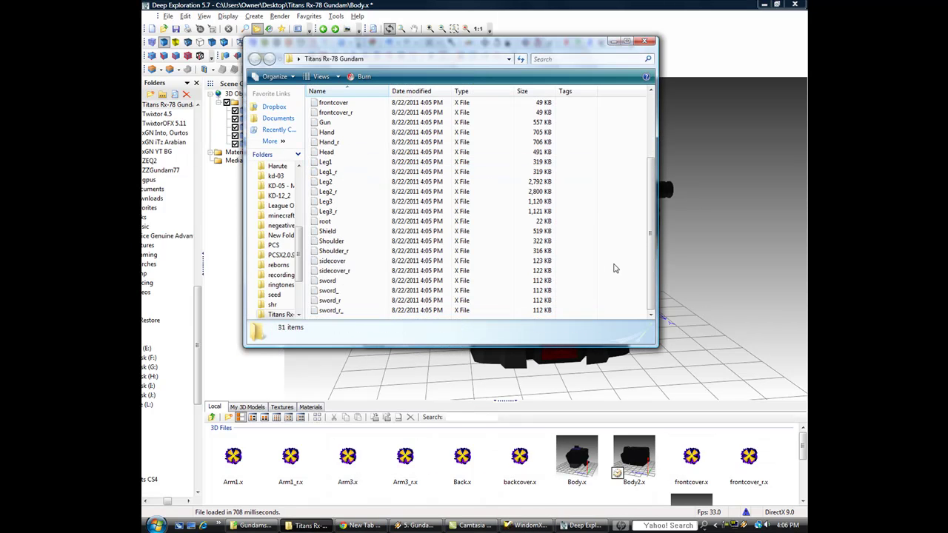
# Open the root model from the folder in Deep Exploration, discarding the Body changes, and view its row of coloured cubes.
pyautogui.doubleClick(341, 223)
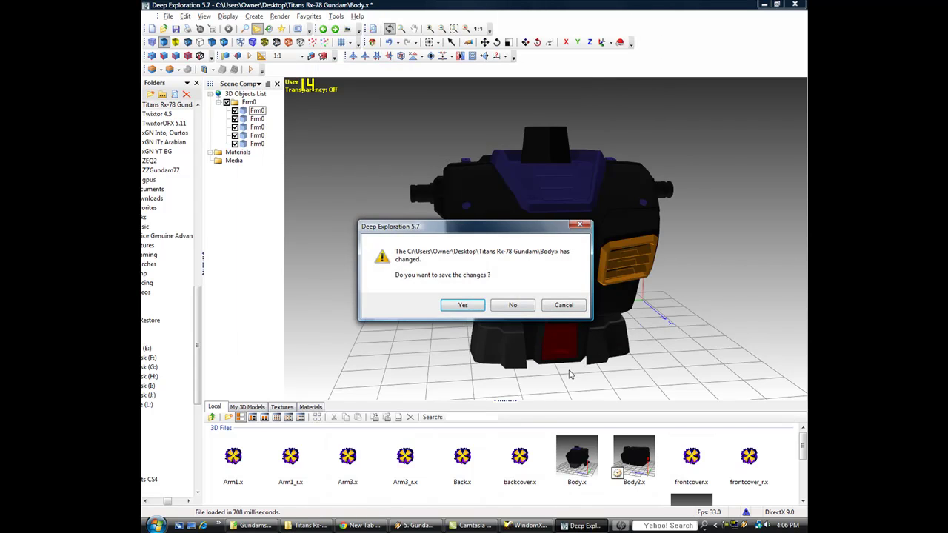
pyautogui.click(514, 307)
pyautogui.moveTo(499, 316); pyautogui.dragTo(660, 309)
pyautogui.moveTo(661, 308); pyautogui.dragTo(617, 341, button='right')
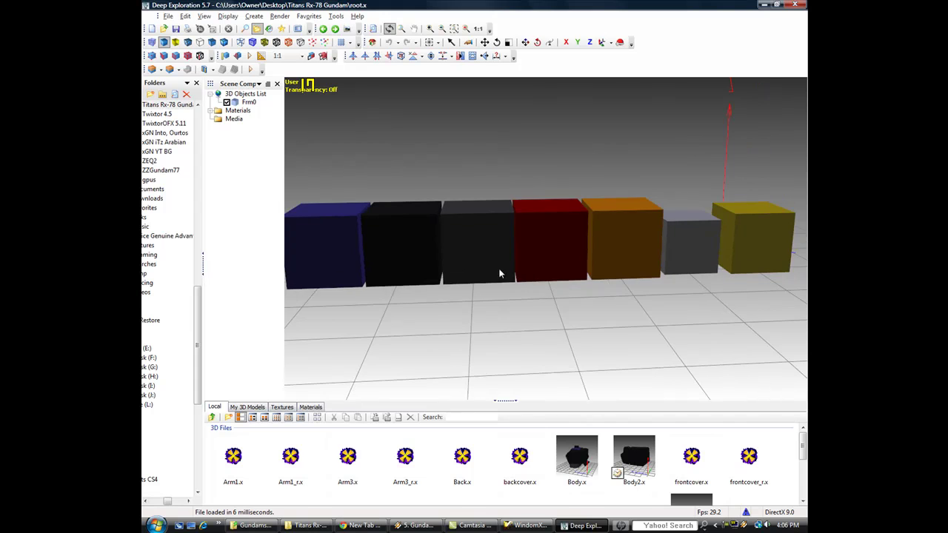
# Separate the root model's row of cubes into individual objects by material.
pyautogui.rightClick(459, 228)
pyautogui.moveTo(511, 233)
pyautogui.click(606, 451)
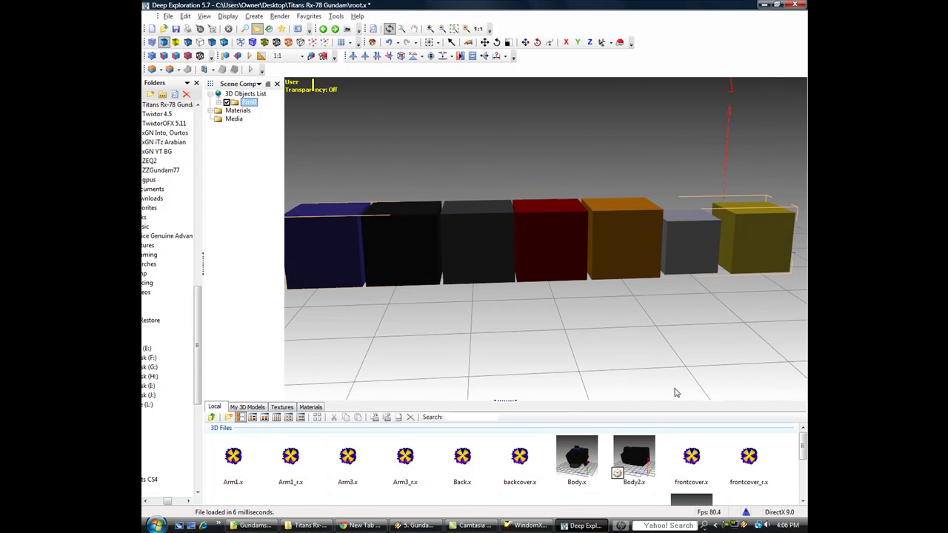
pyautogui.click(254, 16)
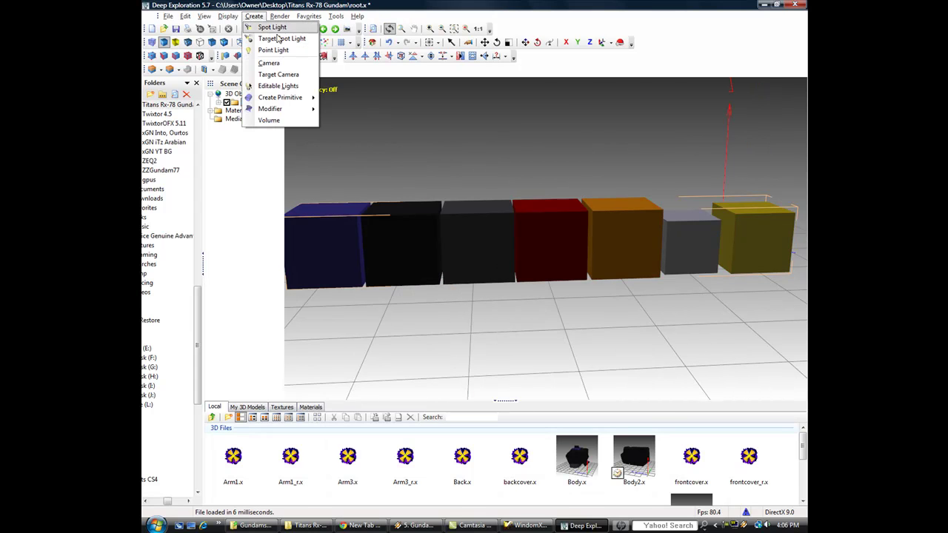
pyautogui.moveTo(287, 102)
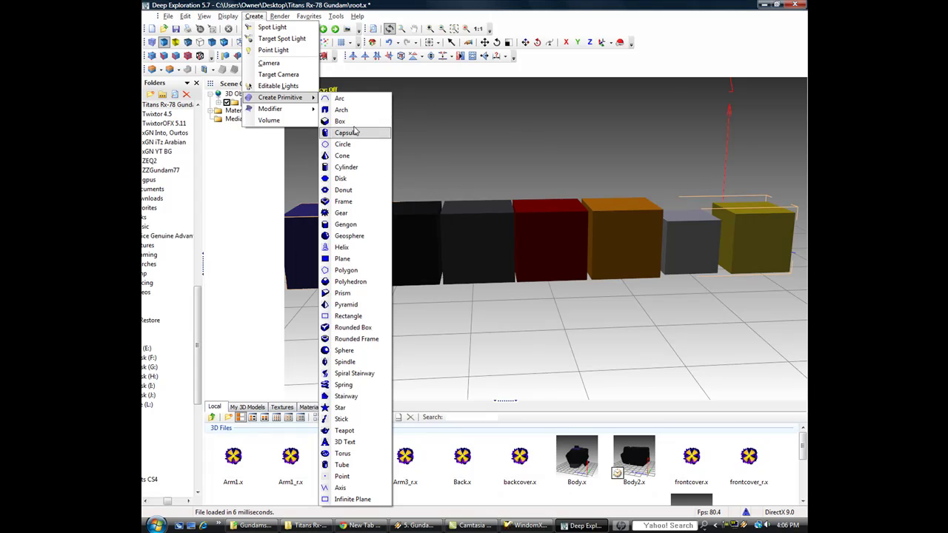
pyautogui.click(406, 171)
# Step through the separated cubes in the scene's object list, from the blue cube to the yellow one.
pyautogui.moveTo(427, 190); pyautogui.dragTo(328, 173)
pyautogui.click(332, 244)
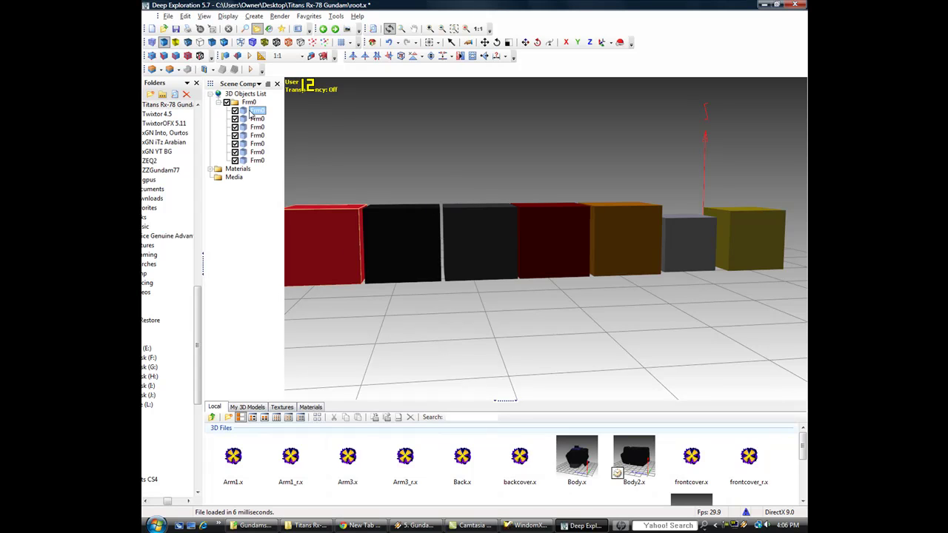
pyautogui.press('Down')
pyautogui.press('Down')
pyautogui.press('Down')
pyautogui.press('Down')
pyautogui.press('Down')
pyautogui.press('Down')
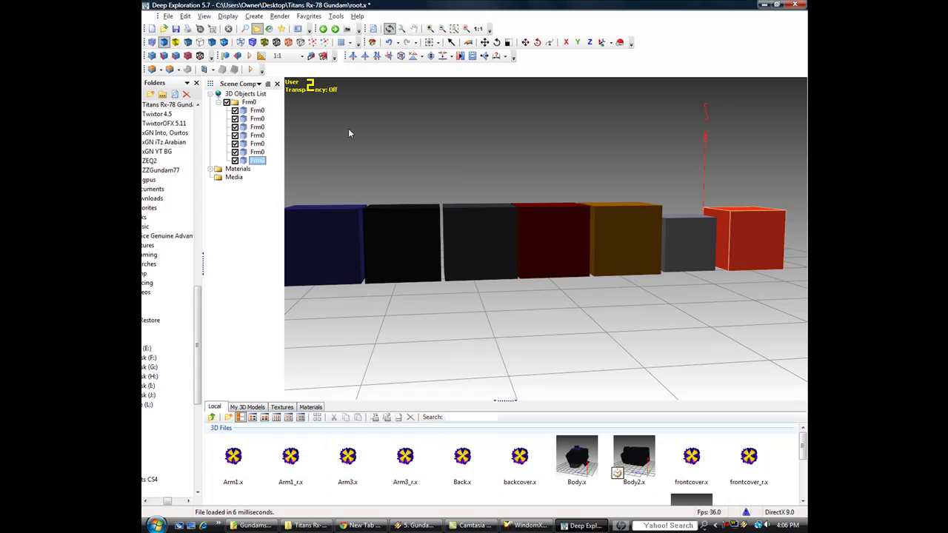
# Select the blue cube and examine the row of cubes from several angles.
pyautogui.click(345, 215)
pyautogui.moveTo(415, 143)
pyautogui.mouseDown()
pyautogui.moveTo(441, 163)
pyautogui.moveTo(392, 175)
pyautogui.moveTo(422, 150)
pyautogui.mouseUp()
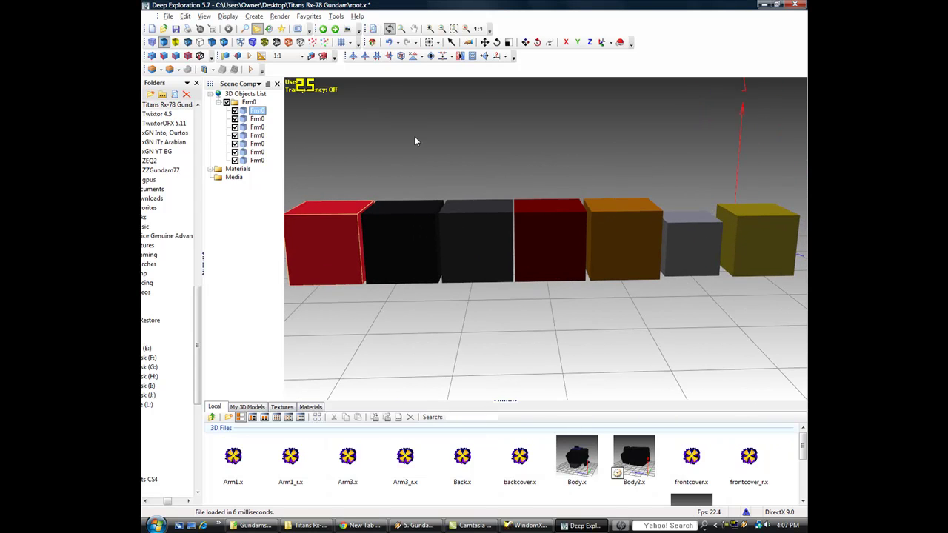
pyautogui.moveTo(460, 187); pyautogui.dragTo(517, 146)
pyautogui.moveTo(524, 293); pyautogui.dragTo(450, 280)
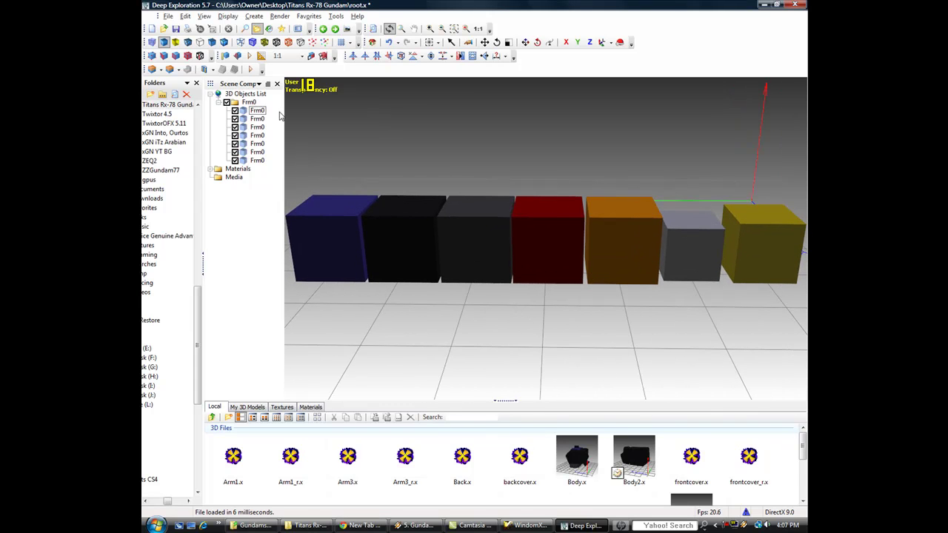
pyautogui.rightClick(733, 528)
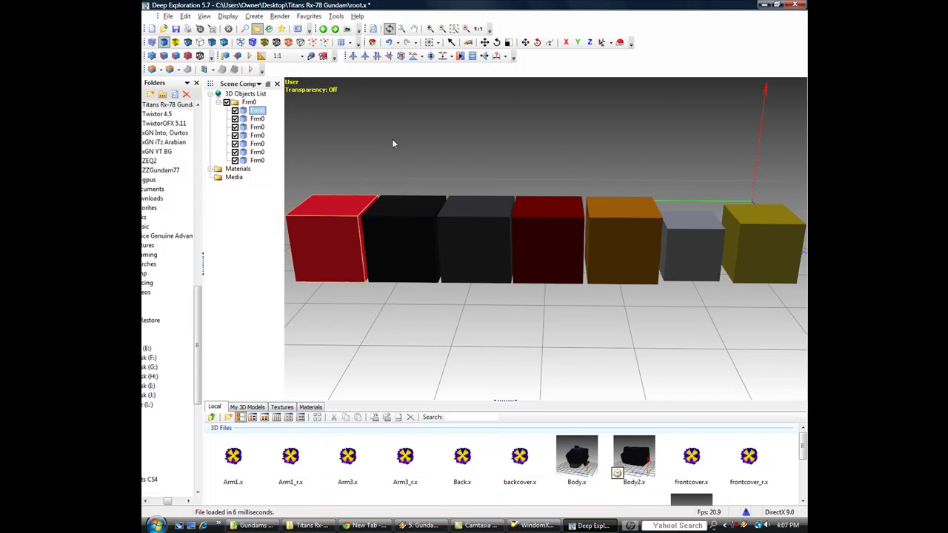
pyautogui.moveTo(413, 140); pyautogui.dragTo(417, 129)
# Select the cubes one after another in the 3D view, from blue to yellow, to review the material order.
pyautogui.click(326, 228)
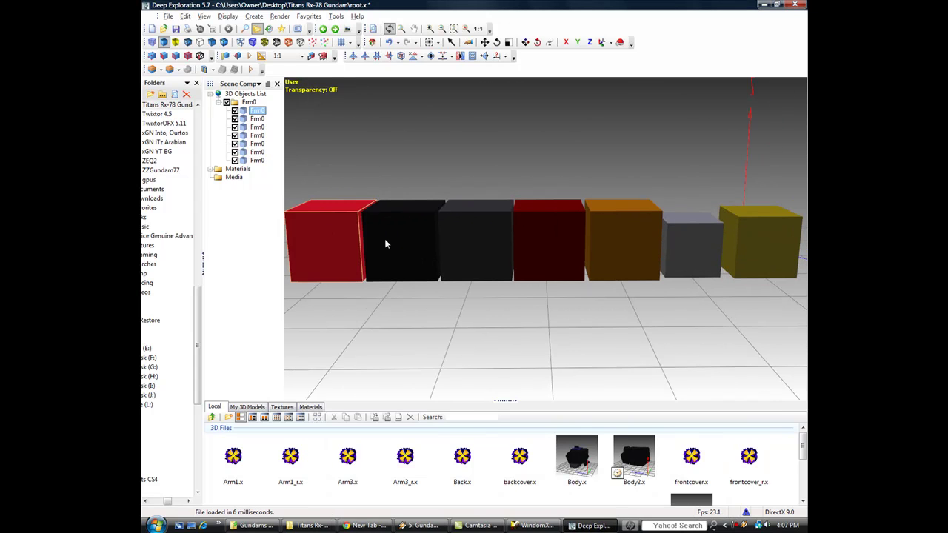
pyautogui.click(392, 240)
pyautogui.click(460, 249)
pyautogui.click(572, 248)
pyautogui.click(629, 250)
pyautogui.click(704, 249)
pyautogui.click(760, 245)
# Go through the blue, black, dark grey, red and orange cubes again, matching each to its entry in the object list.
pyautogui.click(255, 112)
pyautogui.click(417, 260)
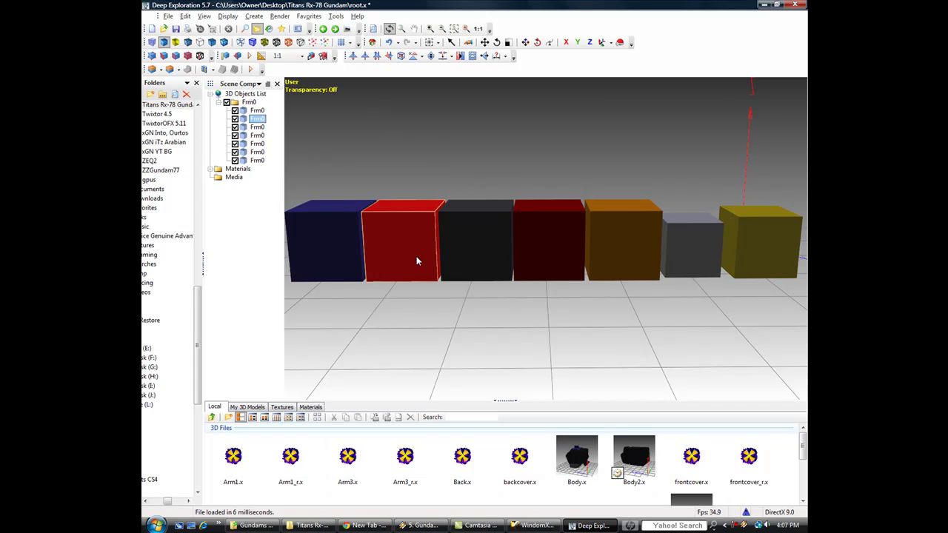
pyautogui.click(353, 256)
pyautogui.click(400, 247)
pyautogui.click(496, 244)
pyautogui.click(537, 247)
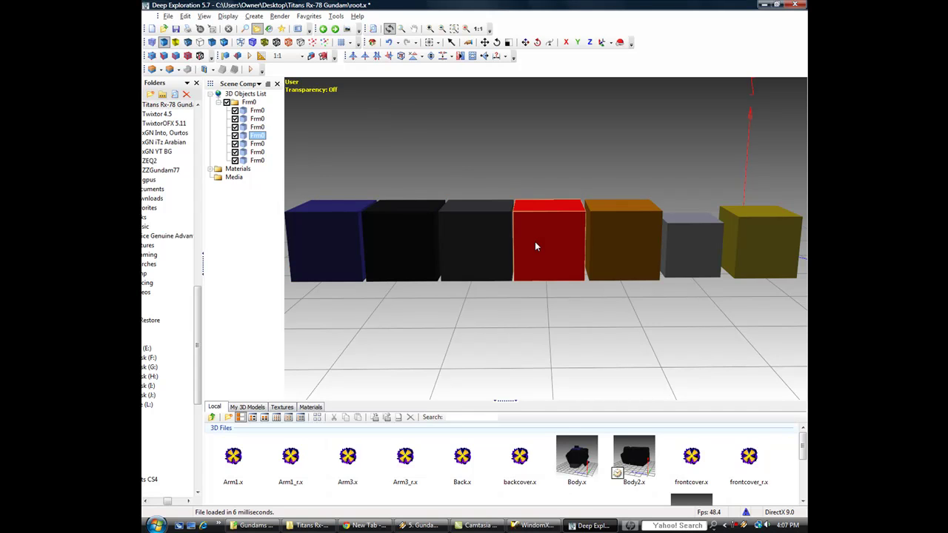
pyautogui.click(620, 245)
pyautogui.moveTo(667, 318); pyautogui.dragTo(626, 260)
pyautogui.click(626, 261)
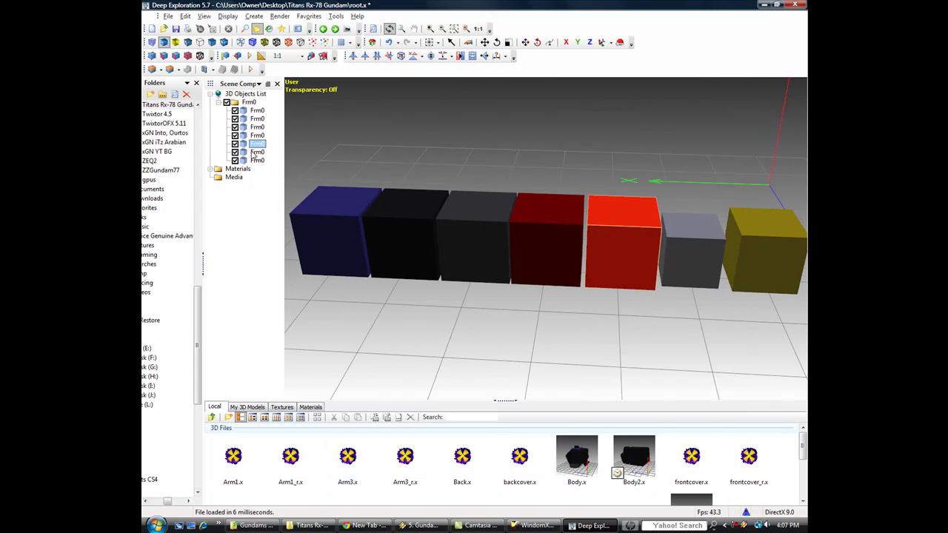
# Check the light grey and yellow cubes at the end of the row and clear the selection.
pyautogui.click(666, 254)
pyautogui.moveTo(645, 356); pyautogui.dragTo(713, 239)
pyautogui.click(791, 221)
pyautogui.moveTo(646, 324); pyautogui.dragTo(739, 320)
pyautogui.click(652, 335)
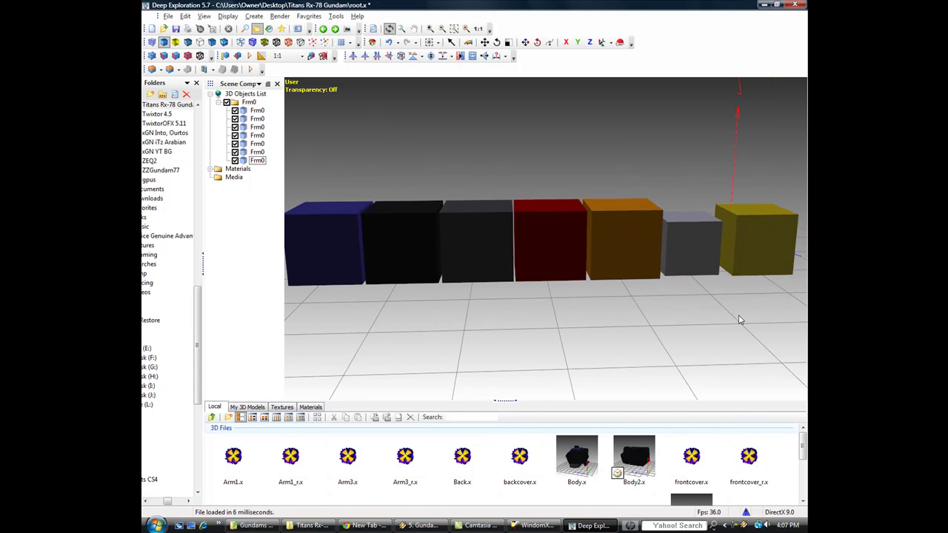
# Close the root model without saving and reopen the Body model from the folder in Deep Exploration.
pyautogui.click(795, 5)
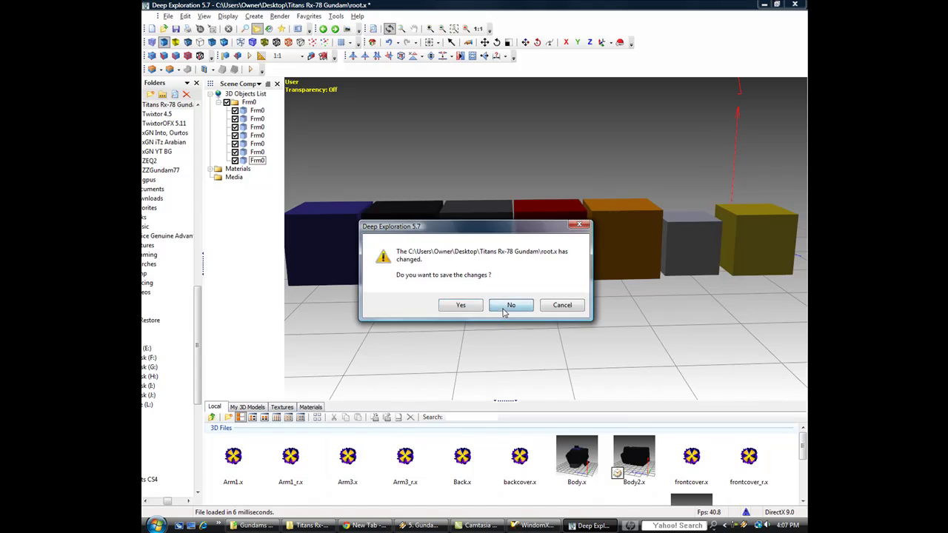
pyautogui.click(510, 305)
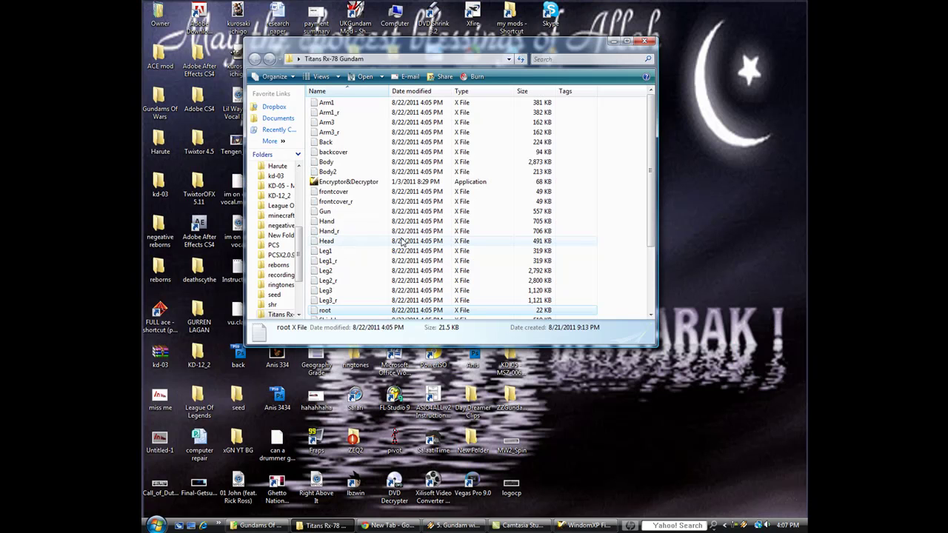
pyautogui.doubleClick(379, 164)
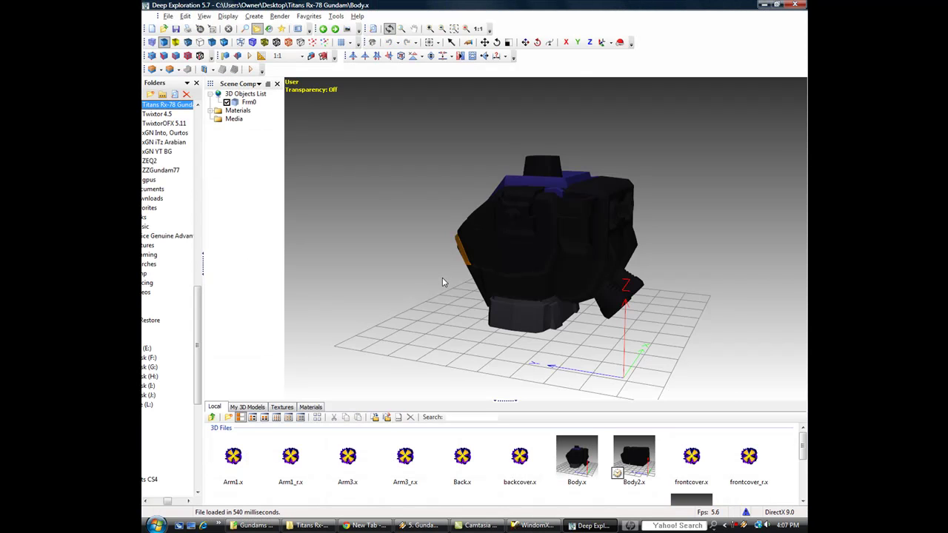
# Turn the torso to its front and separate the Body mesh into individual objects by material.
pyautogui.moveTo(442, 277); pyautogui.dragTo(659, 256)
pyautogui.click(643, 278)
pyautogui.doubleClick(643, 282)
pyautogui.click(512, 270)
pyautogui.click(712, 269)
pyautogui.rightClick(571, 228)
pyautogui.moveTo(594, 235)
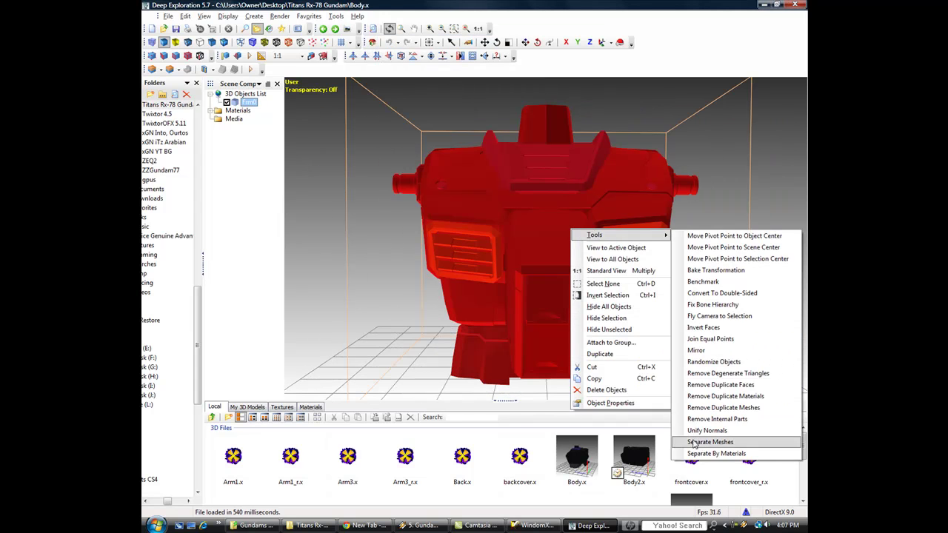
pyautogui.click(635, 449)
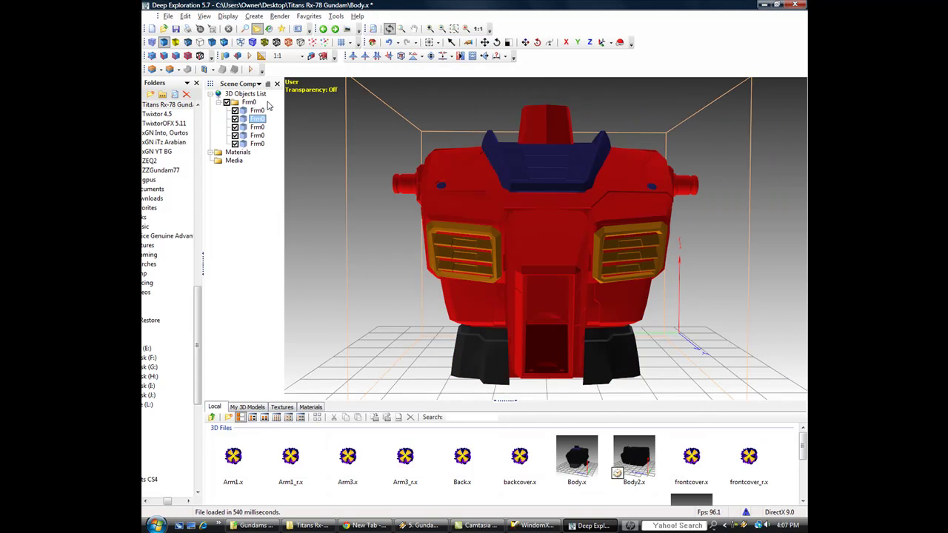
# Select each separated torso part in turn, starting with the blue chest piece, to compare their order with the root cubes.
pyautogui.click(546, 172)
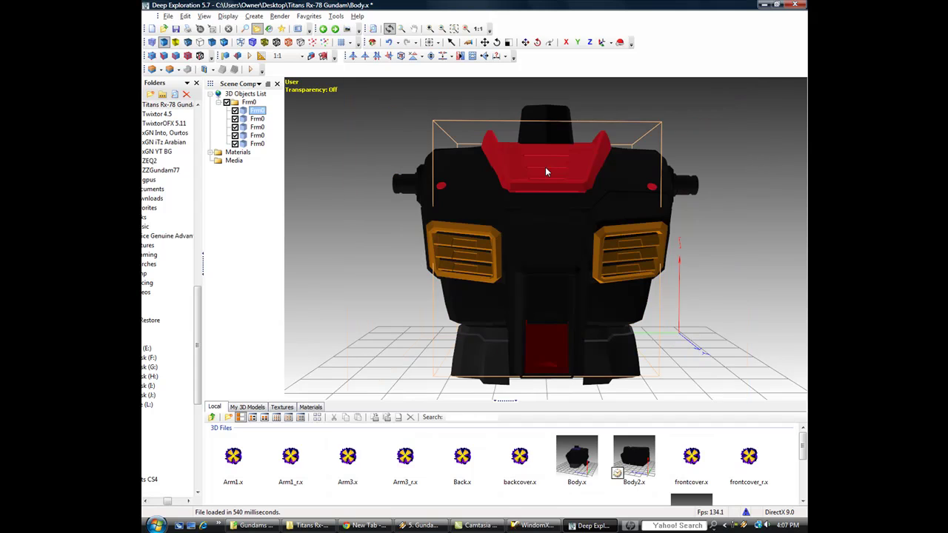
pyautogui.click(260, 120)
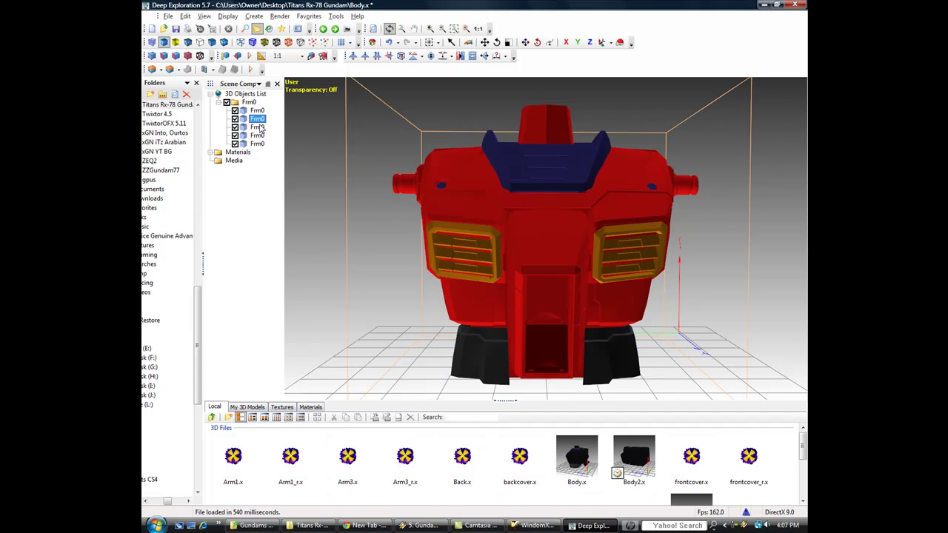
pyautogui.click(257, 128)
pyautogui.click(257, 135)
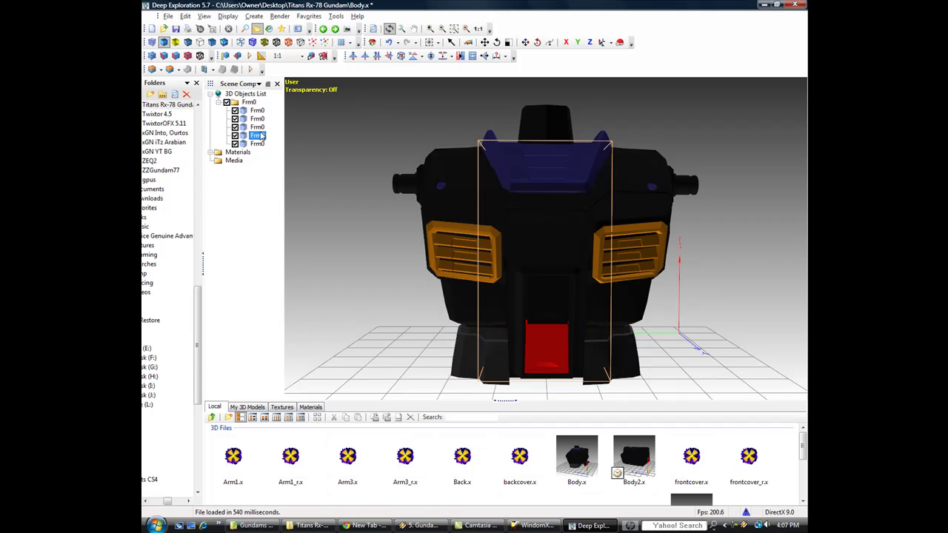
pyautogui.click(258, 144)
pyautogui.click(368, 262)
pyautogui.moveTo(368, 262); pyautogui.dragTo(763, 295)
pyautogui.scroll(2, 747, 282)
pyautogui.scroll(-2, 741, 238)
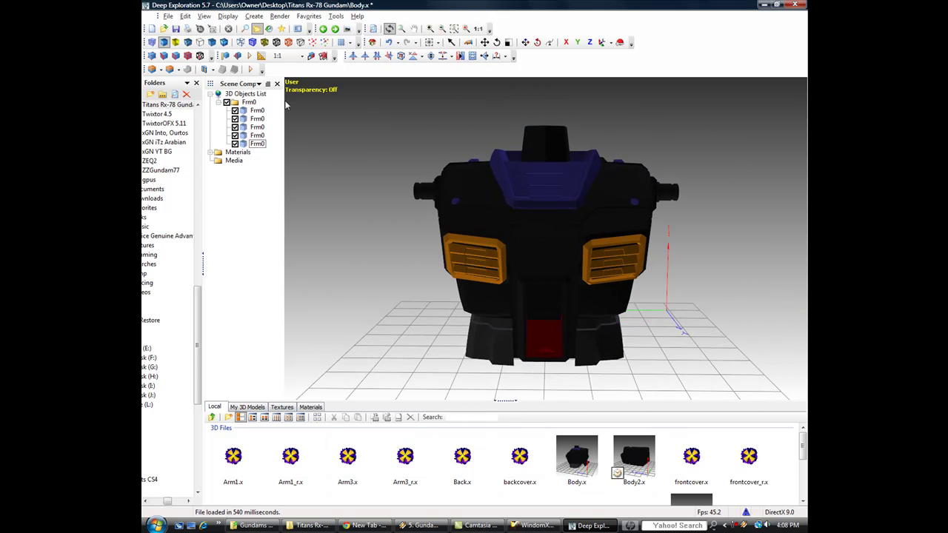
# Collapse the hierarchy of the separated Body group into a single object and check the merged torso.
pyautogui.click(252, 101)
pyautogui.rightClick(251, 102)
pyautogui.moveTo(294, 111)
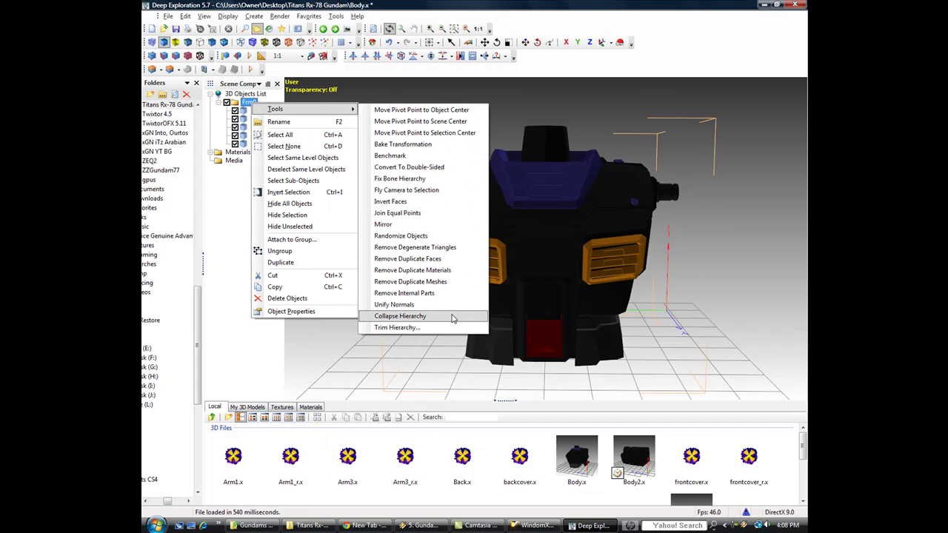
pyautogui.click(400, 317)
pyautogui.moveTo(325, 305)
pyautogui.mouseDown()
pyautogui.moveTo(640, 300)
pyautogui.moveTo(325, 300)
pyautogui.mouseUp()
pyautogui.moveTo(773, 237); pyautogui.dragTo(677, 266)
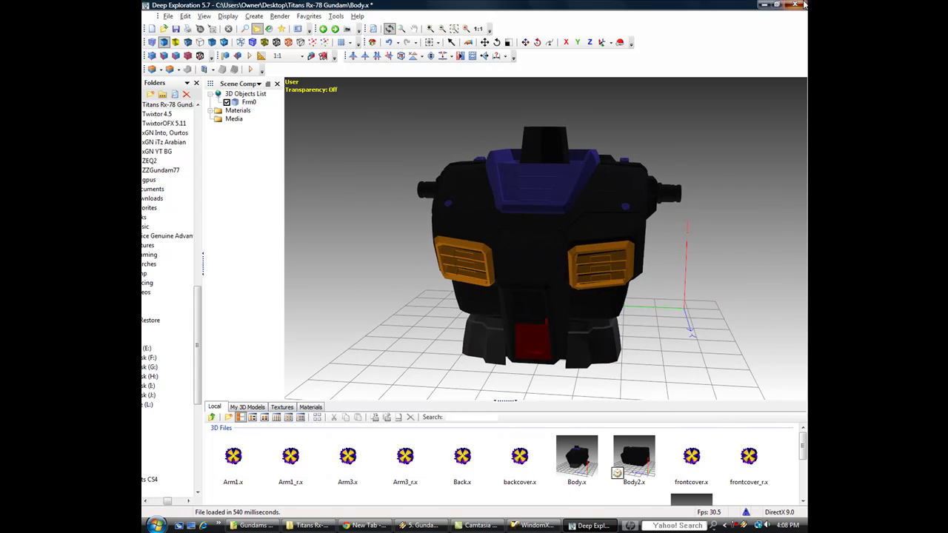
# Close the Body model without saving and look through the model files in the Titans Rx-78 Gundam folder.
pyautogui.click(795, 5)
pyautogui.click(513, 305)
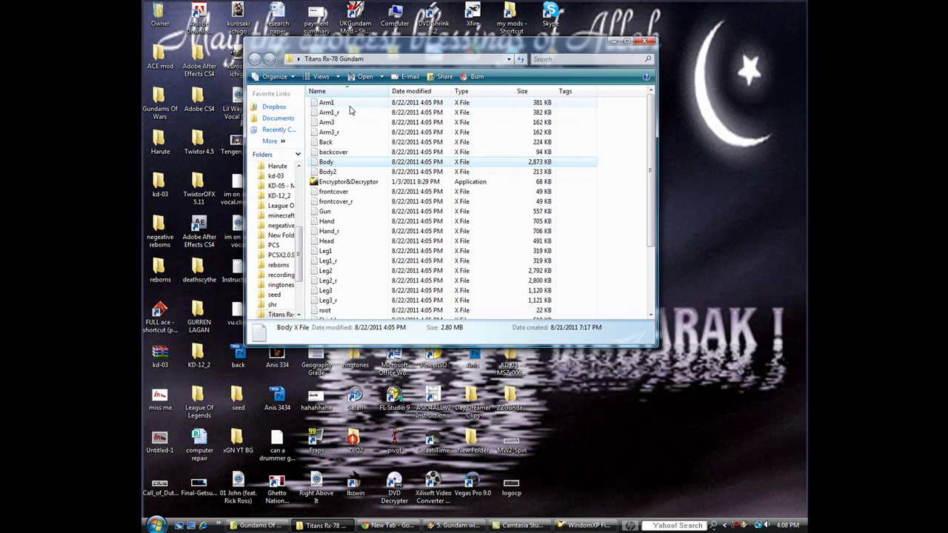
pyautogui.scroll(-3, 348, 122)
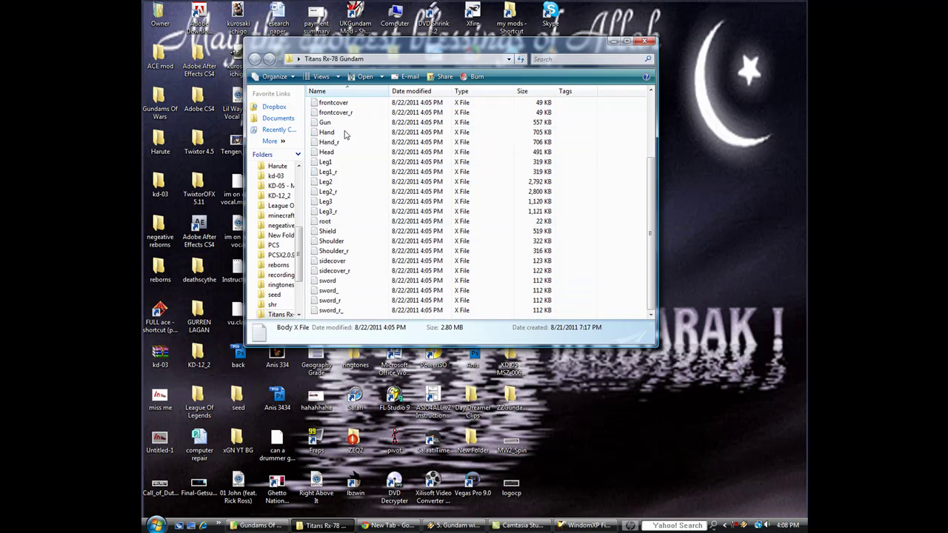
pyautogui.scroll(3, 443, 283)
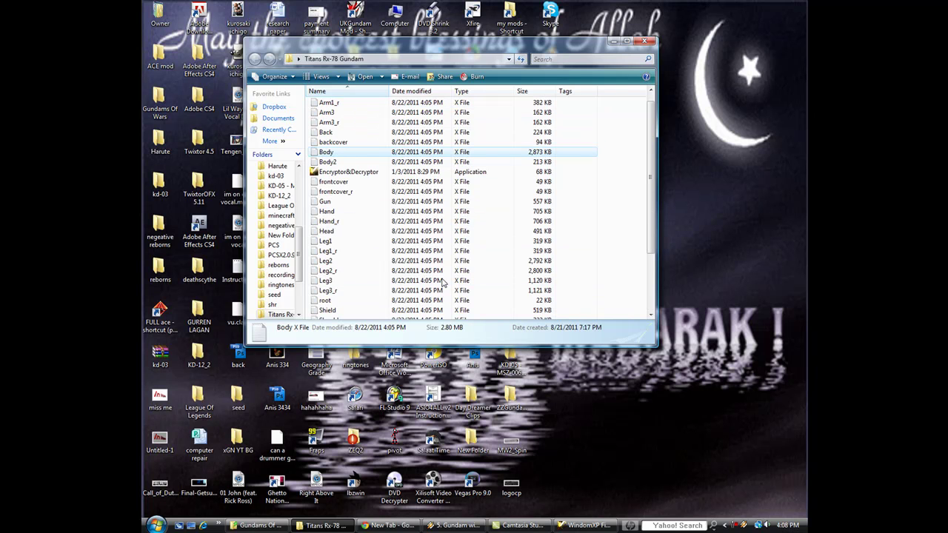
pyautogui.scroll(1, 443, 283)
pyautogui.click(360, 173)
pyautogui.click(352, 161)
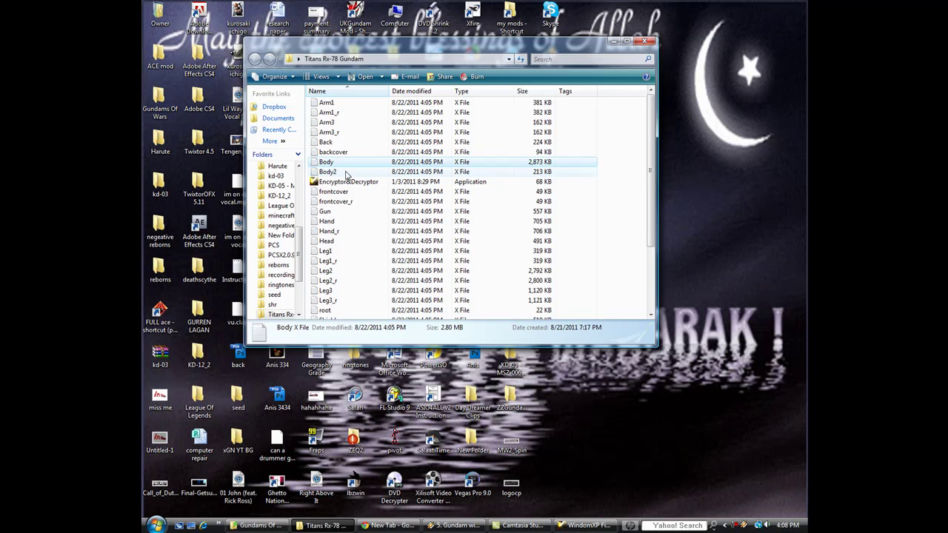
# Select all X model files in the folder, leaving out Encryptor&Decryptor, and encode them with the WindomXP file encryptor.
pyautogui.hotkey('ctrl', 'a')
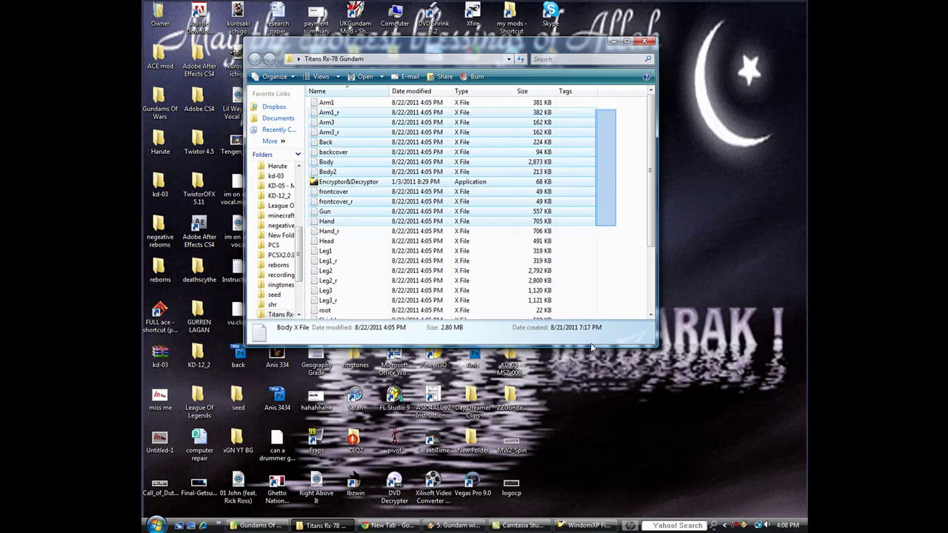
pyautogui.scroll(-3, 619, 119)
pyautogui.click(585, 525)
pyautogui.click(500, 305)
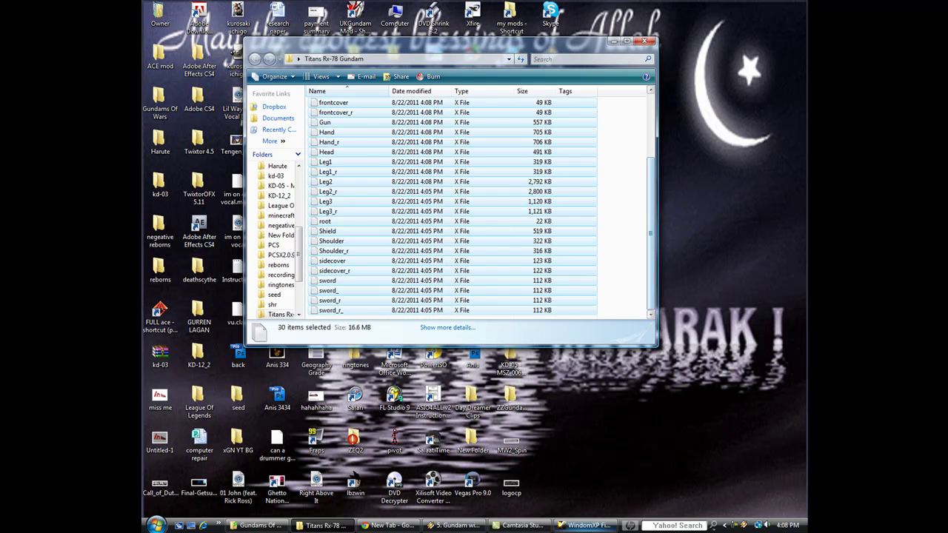
pyautogui.click(486, 294)
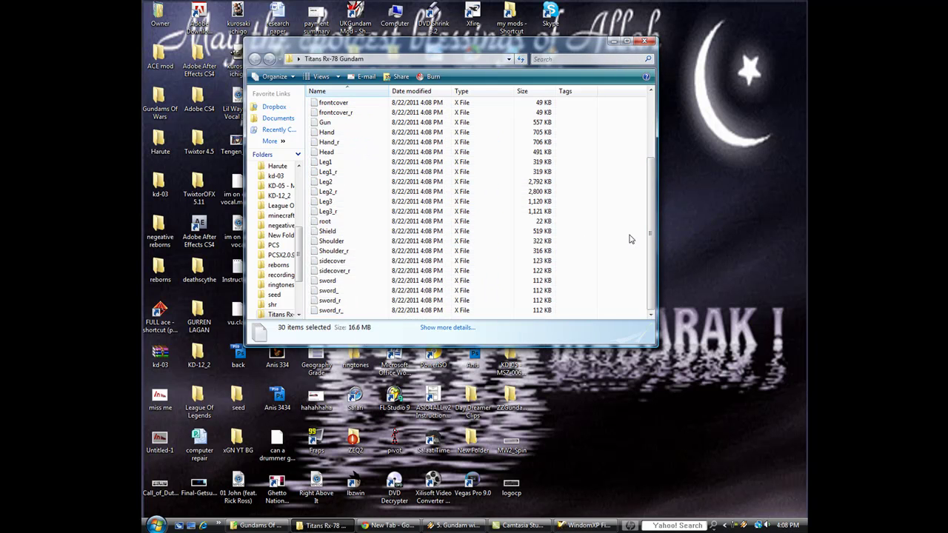
# Try to open the encoded Body model in Deep Exploration, and close the program.
pyautogui.doubleClick(363, 163)
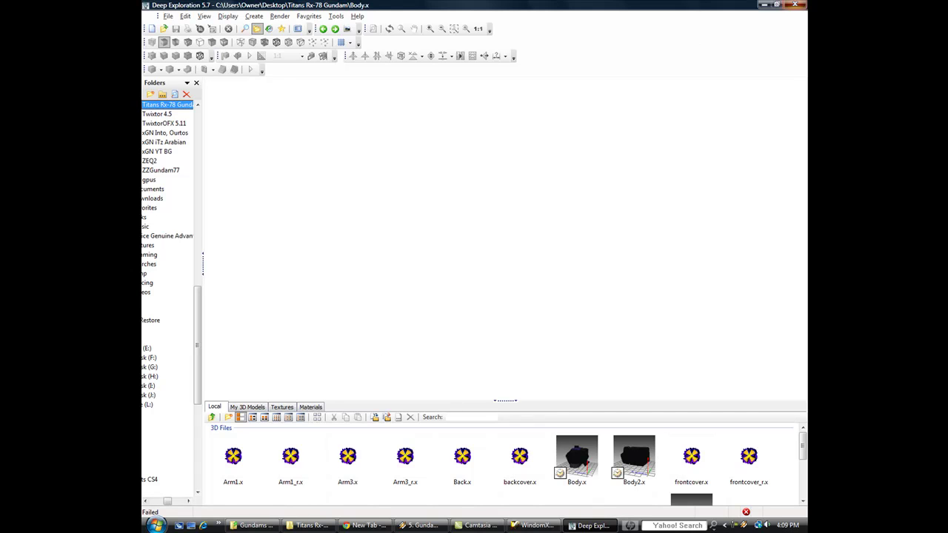
pyautogui.click(795, 4)
pyautogui.moveTo(652, 132); pyautogui.dragTo(617, 90)
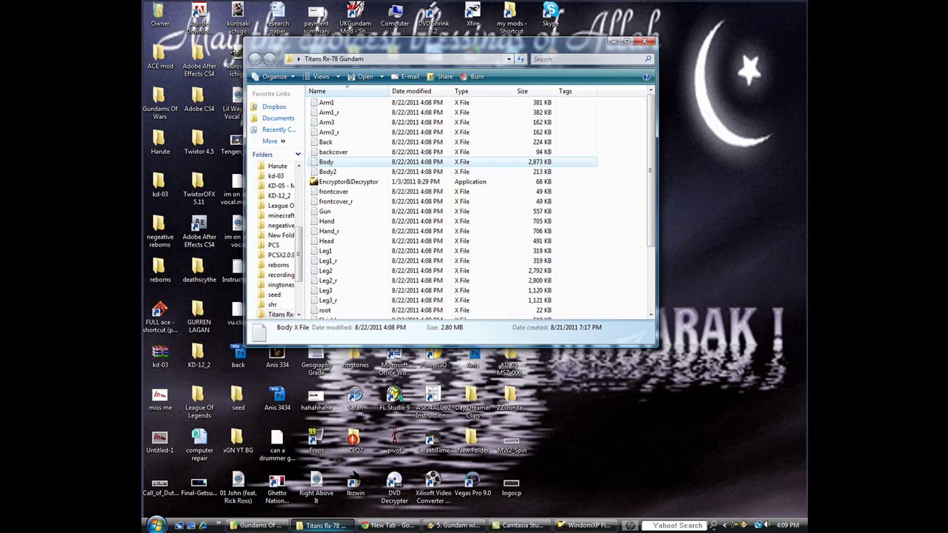
# Minimize the Titans Rx-78 Gundam folder and launch the Gundams Of War game from the Gundams Of Wars folder.
pyautogui.click(323, 526)
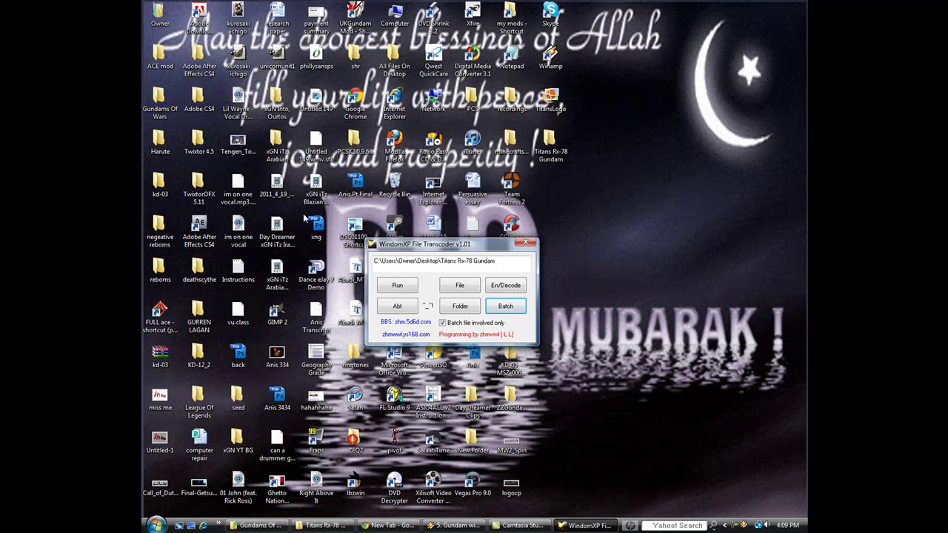
pyautogui.doubleClick(159, 100)
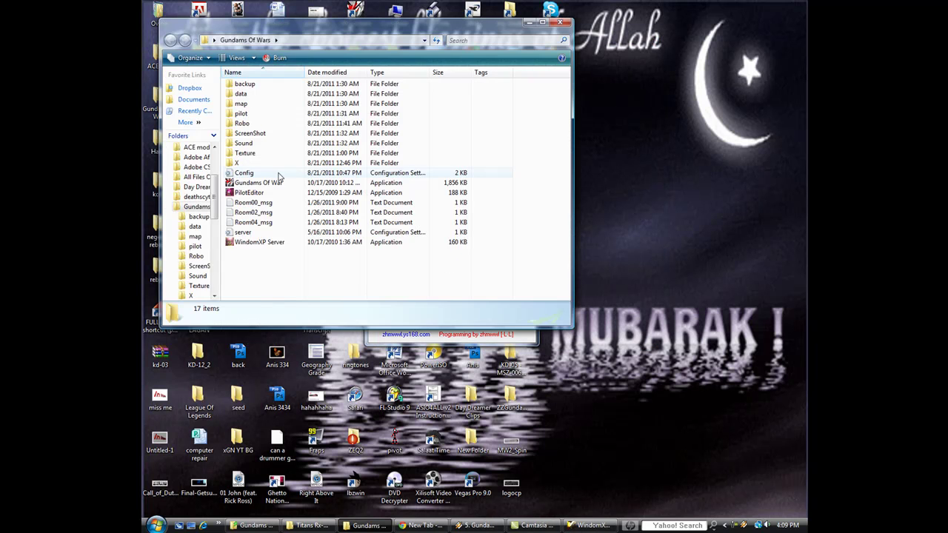
pyautogui.doubleClick(260, 183)
pyautogui.click(311, 198)
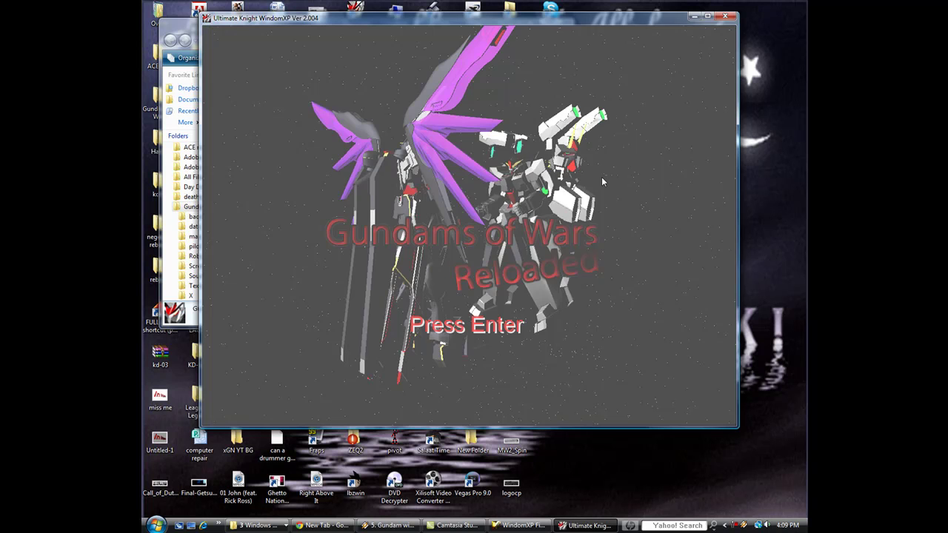
# Start Practice mode from the game's title screen to reach the Player 1 mech selection.
pyautogui.press('Return')
pyautogui.press('Down')
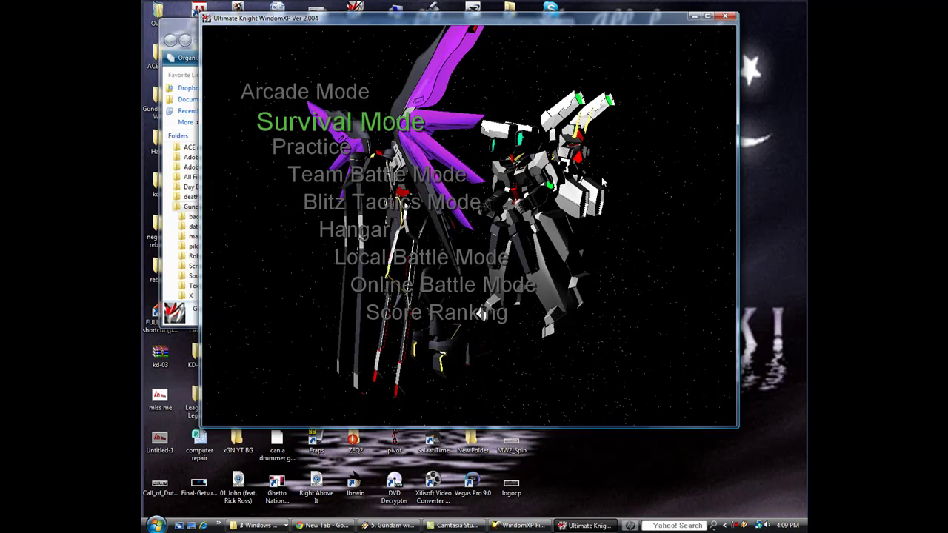
pyautogui.press('Down')
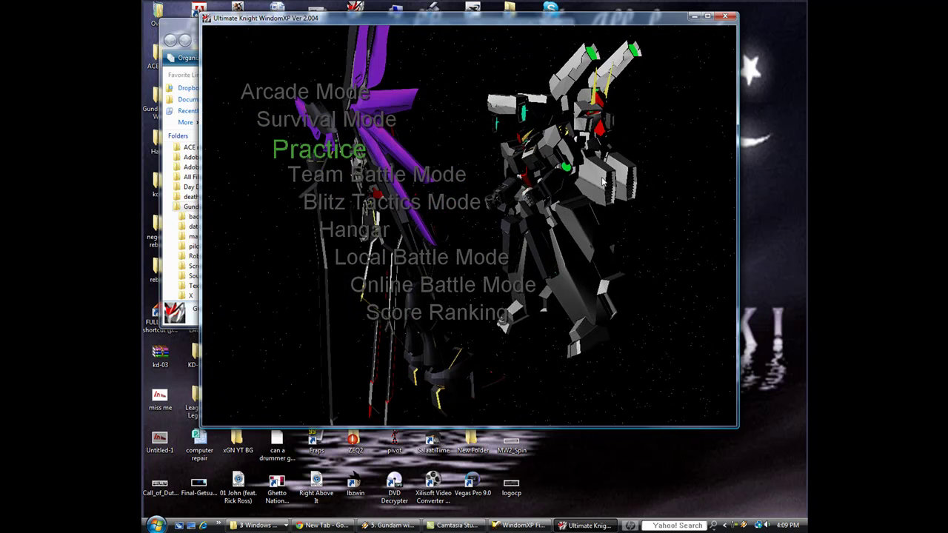
pyautogui.press('Return')
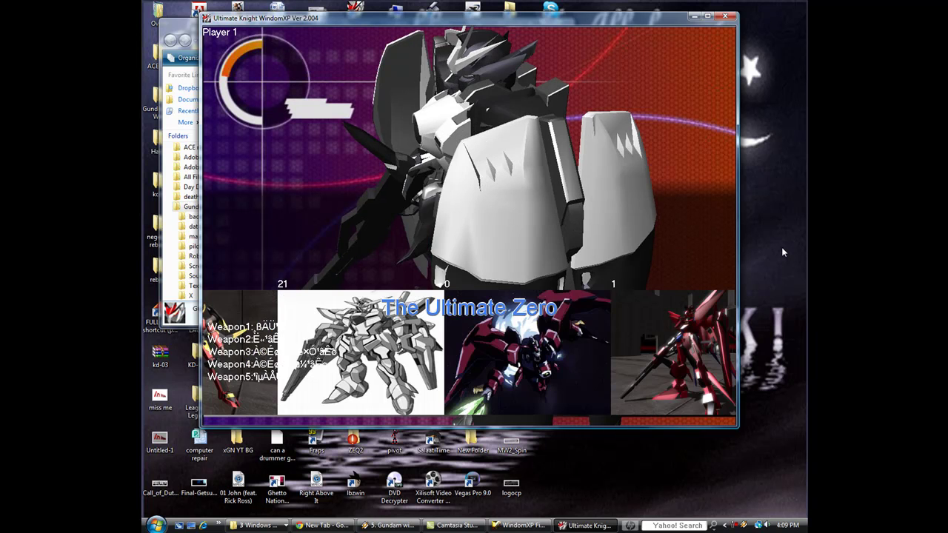
# Browse the mech selection to RX-78 Gundam Titans Version, examine its model, and close the game.
pyautogui.press('Left')
pyautogui.press('Left')
pyautogui.press('Left')
pyautogui.press('Left')
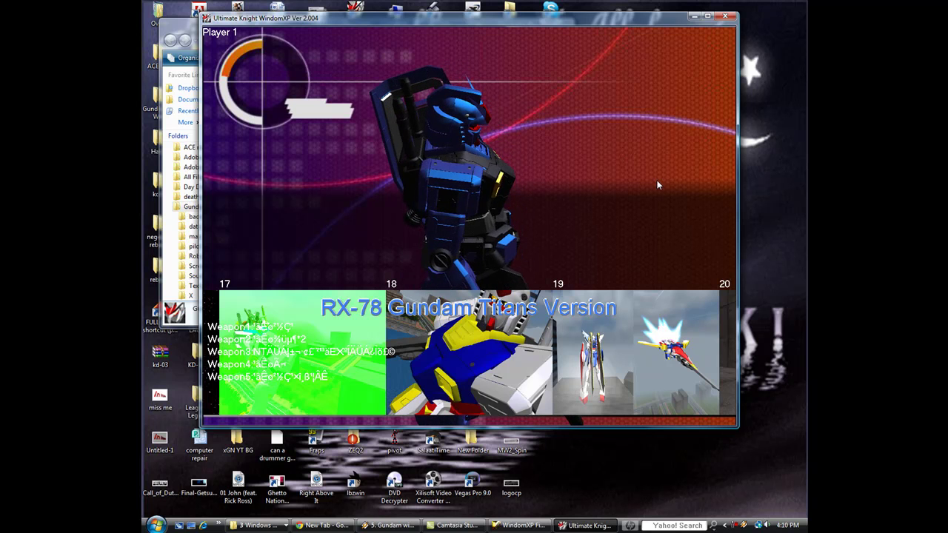
pyautogui.click(723, 17)
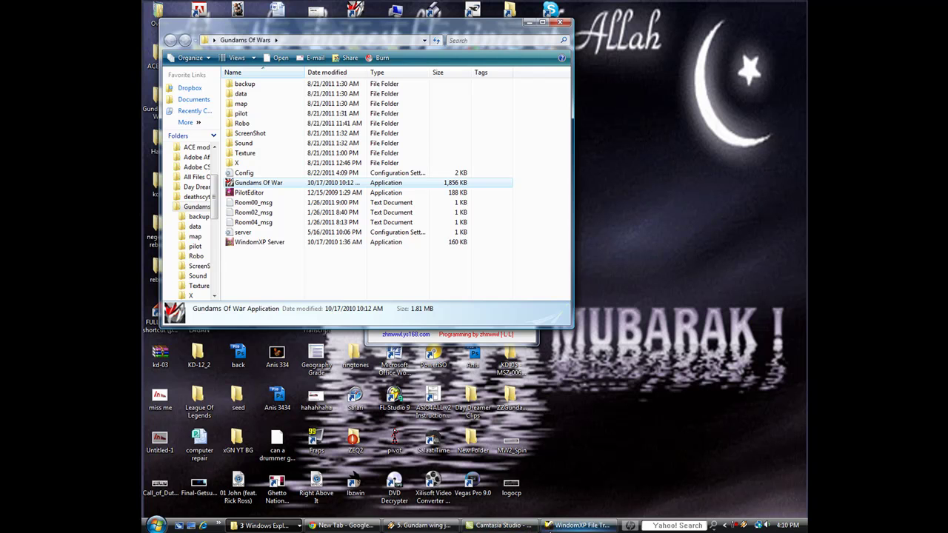
# Bring the WindomXP File Transcoder to the front and move its window clear of the Gundams Of Wars folder window.
pyautogui.moveTo(343, 529)
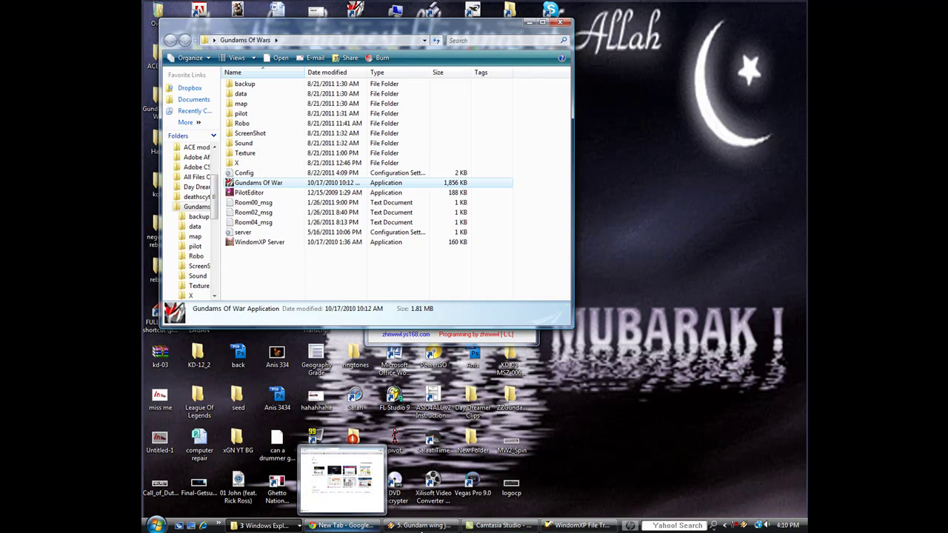
pyautogui.click(561, 528)
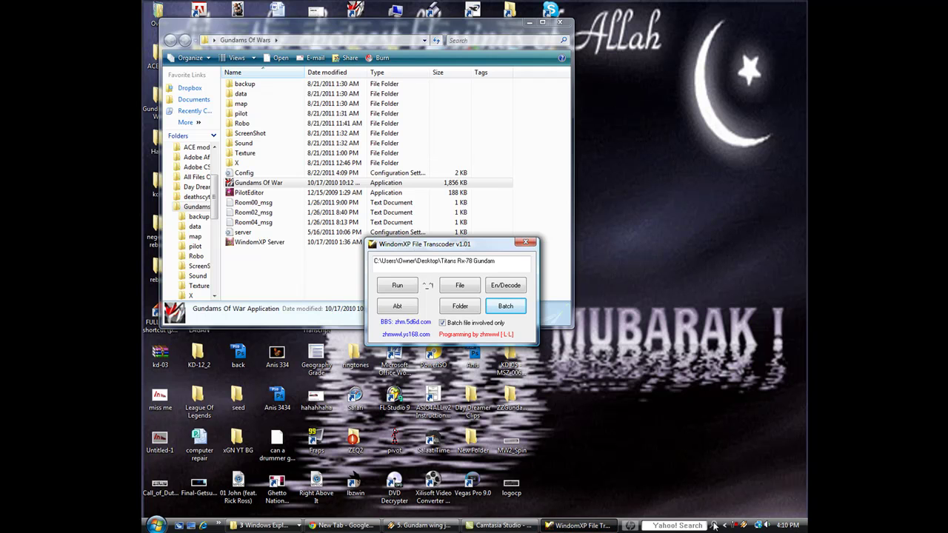
pyautogui.click(701, 455)
pyautogui.moveTo(463, 237); pyautogui.dragTo(657, 24)
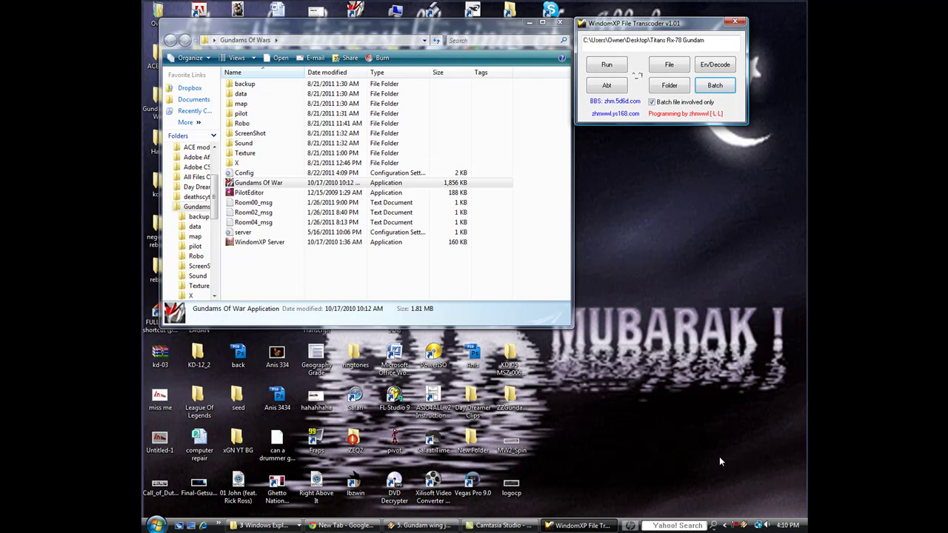